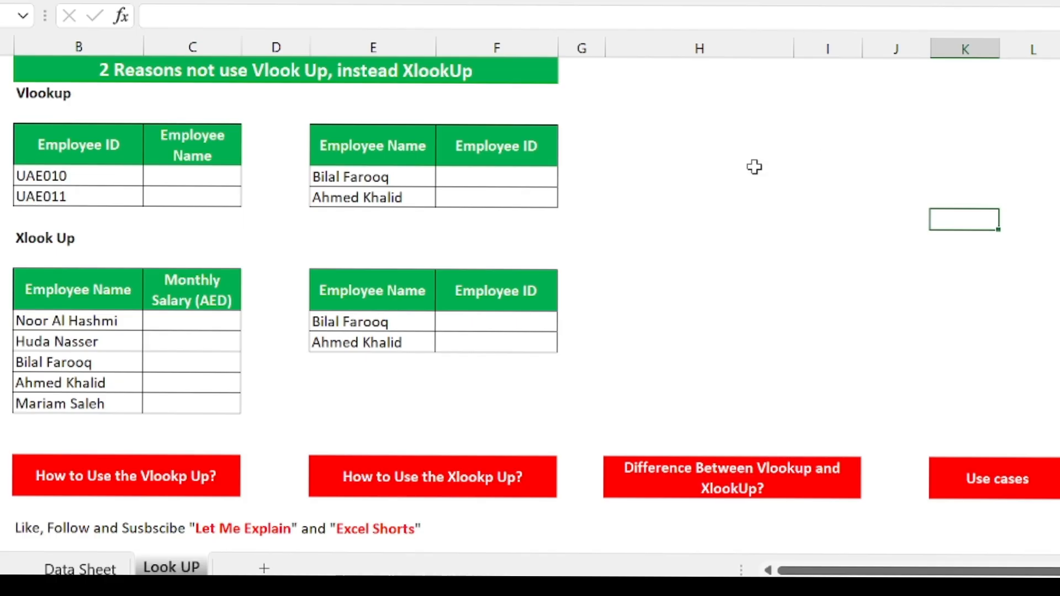
Begin =VLOOKUP(B5, in C5 to look up the UAE010 employee's name
left_click(183, 179)
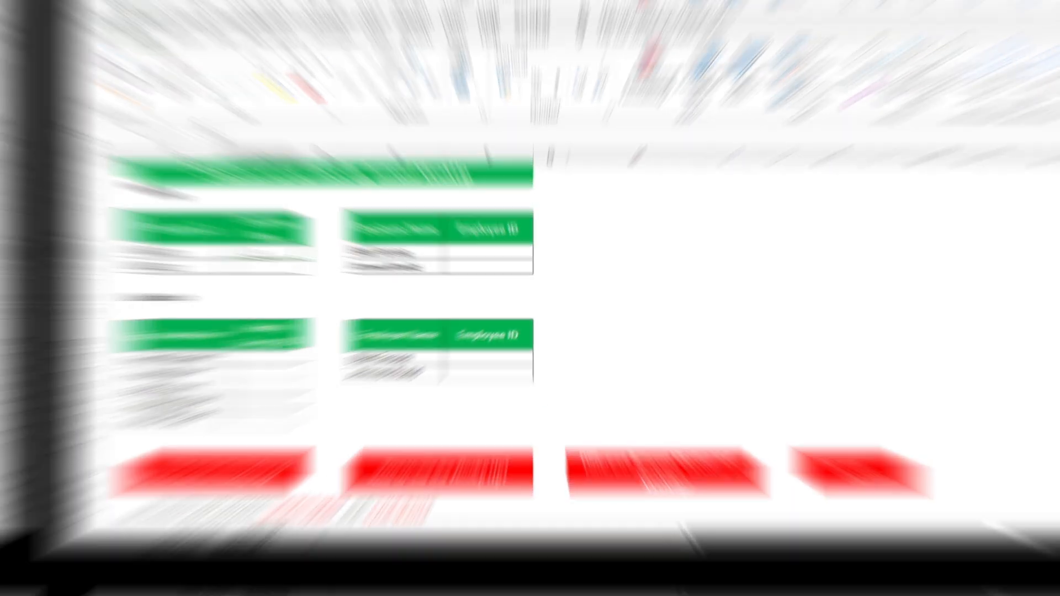
type("=vl")
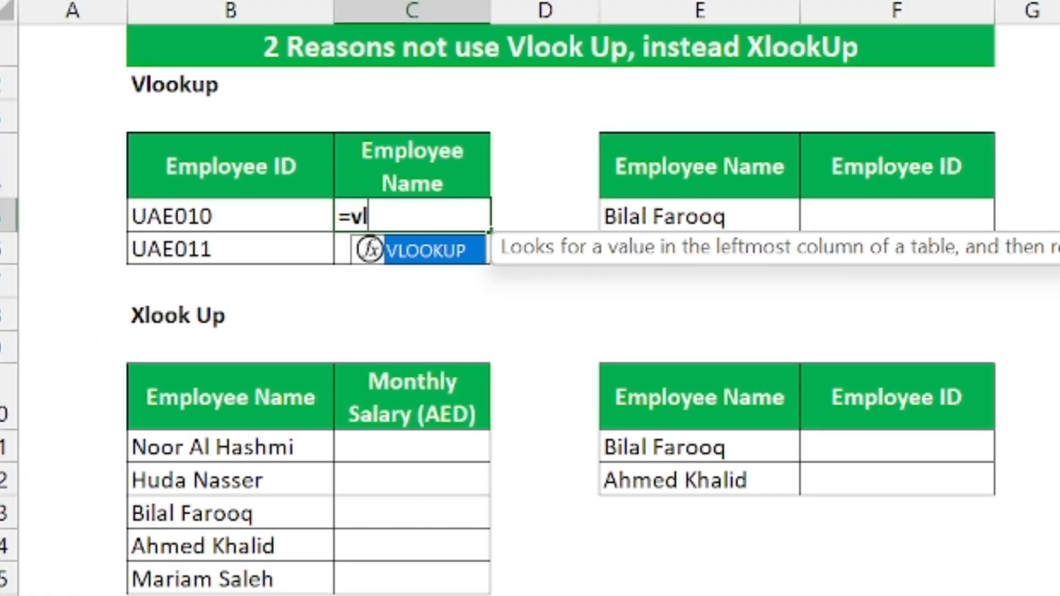
double_click(421, 249)
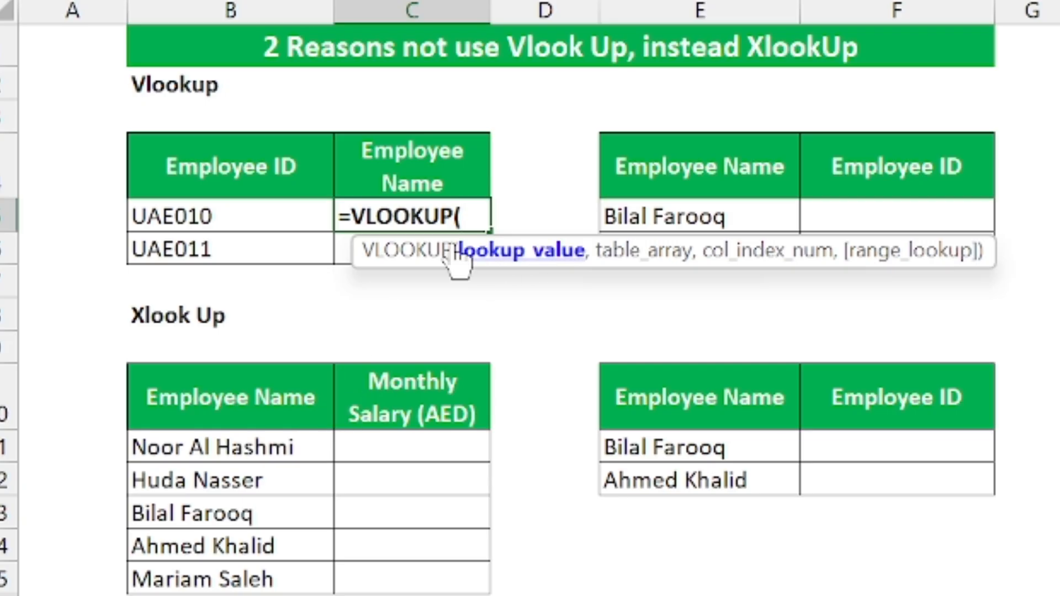
left_click(284, 217)
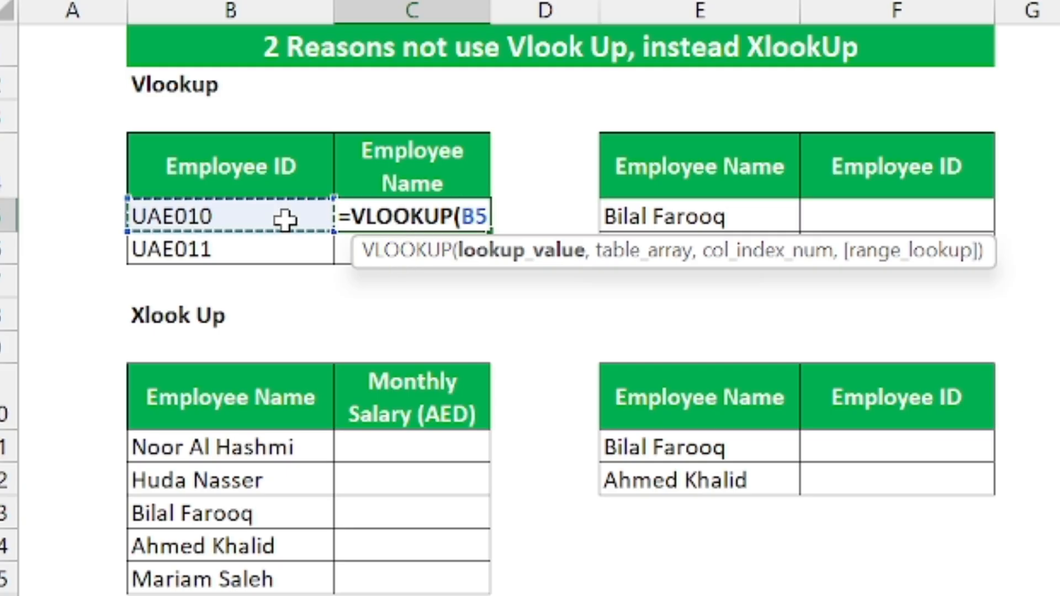
type(",")
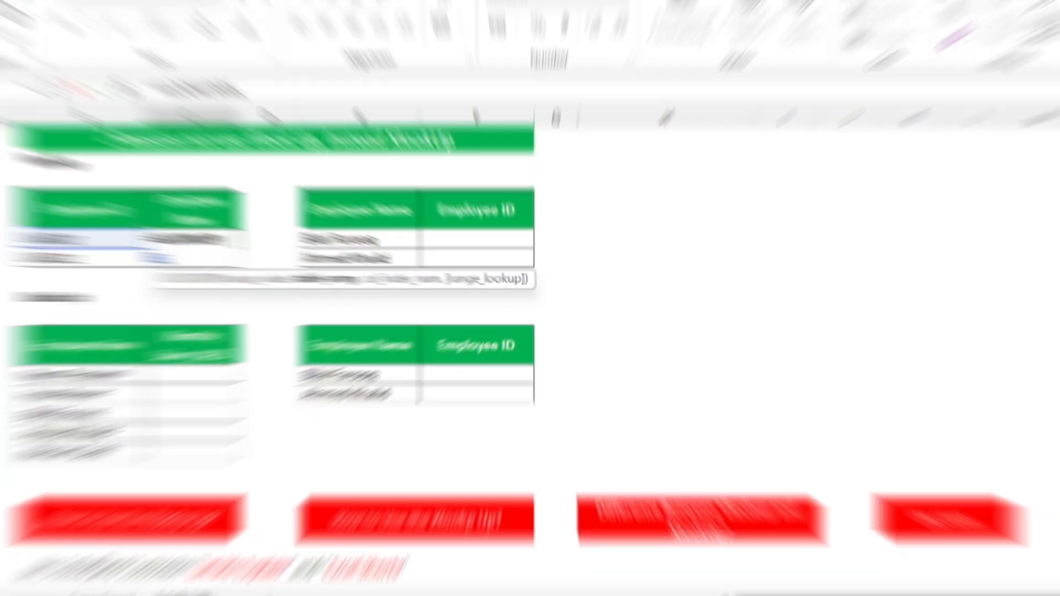
Finish the VLOOKUP with table 'Data Sheet'!B3:E27, column 2 and exact match 0
left_click(157, 557)
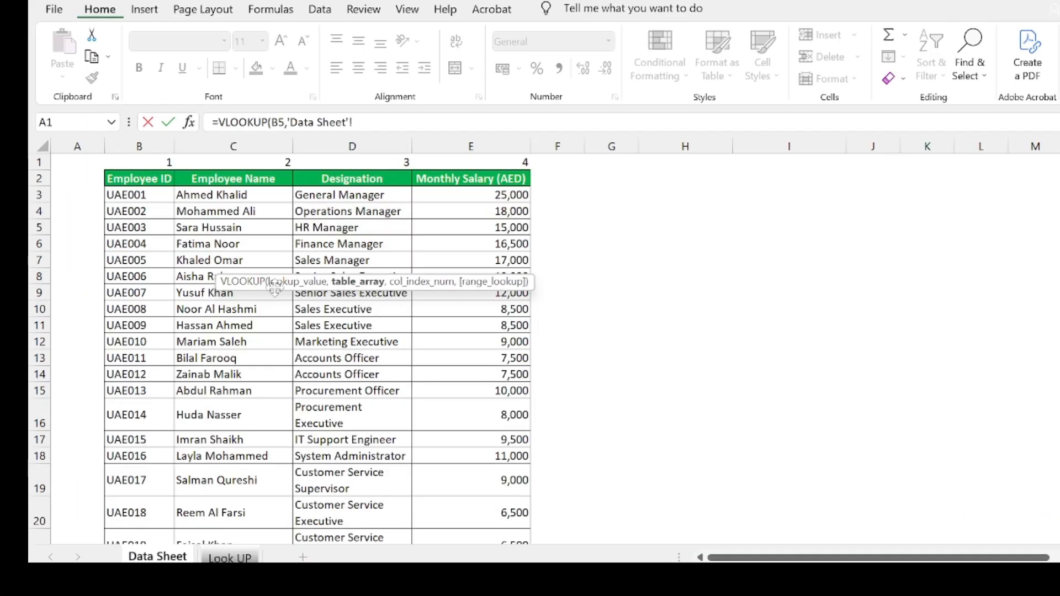
left_click(144, 196)
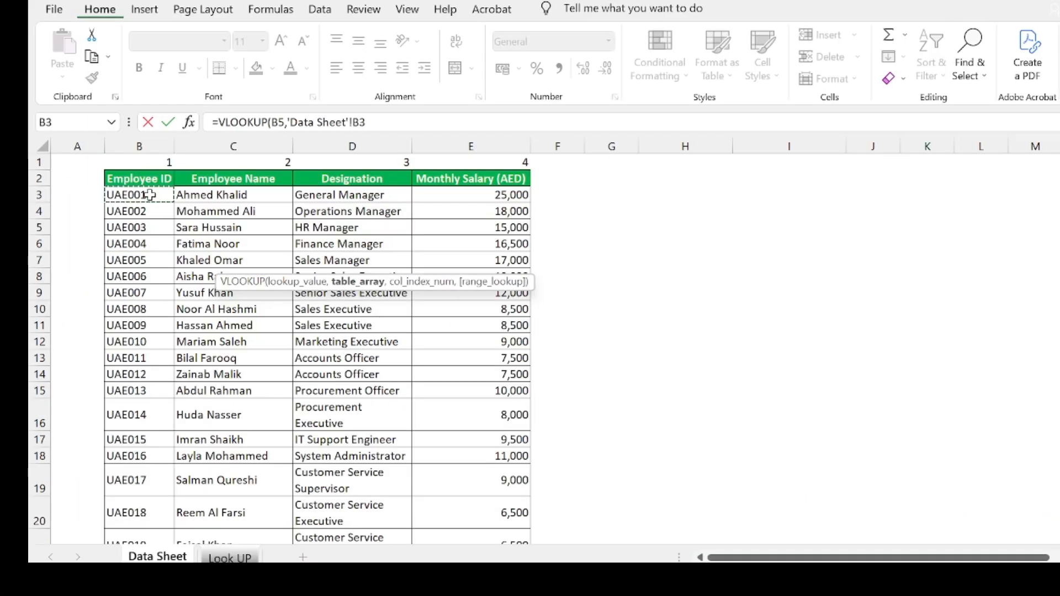
key("ctrl+shift+Right")
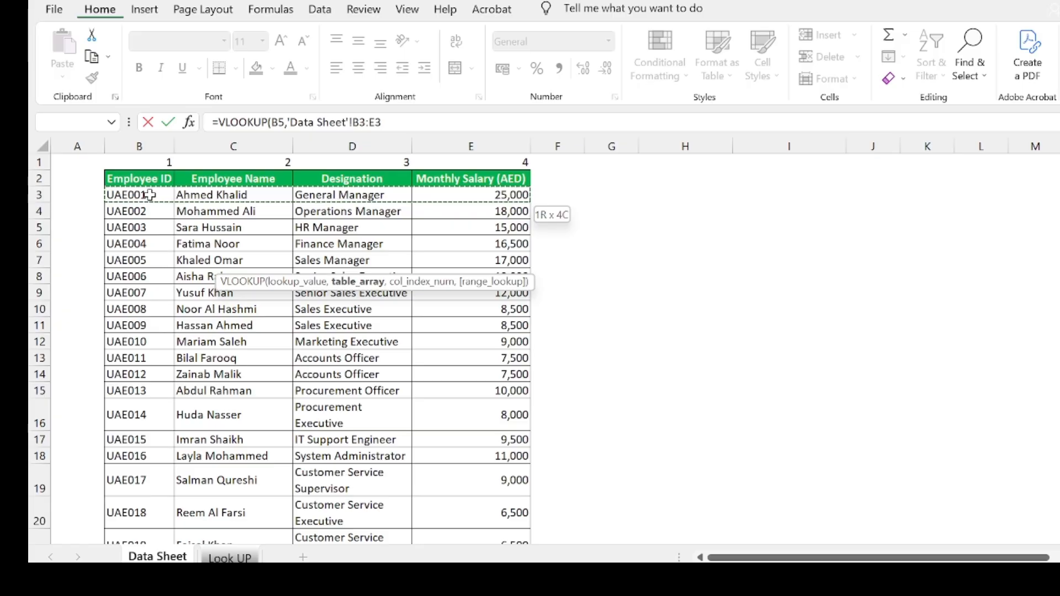
key("ctrl+shift+Down")
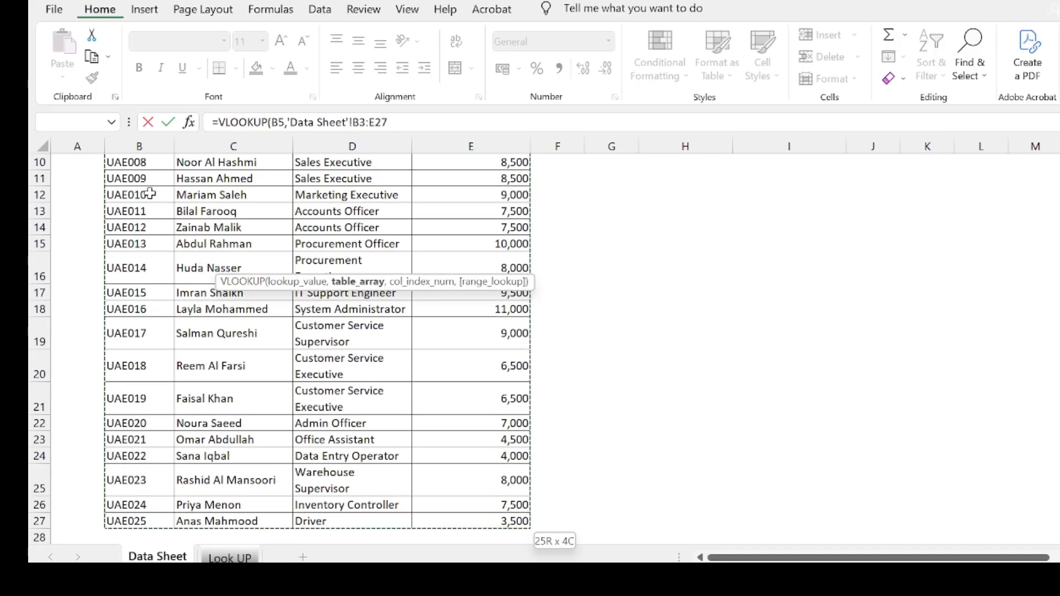
scroll(150, 194, "up", 3)
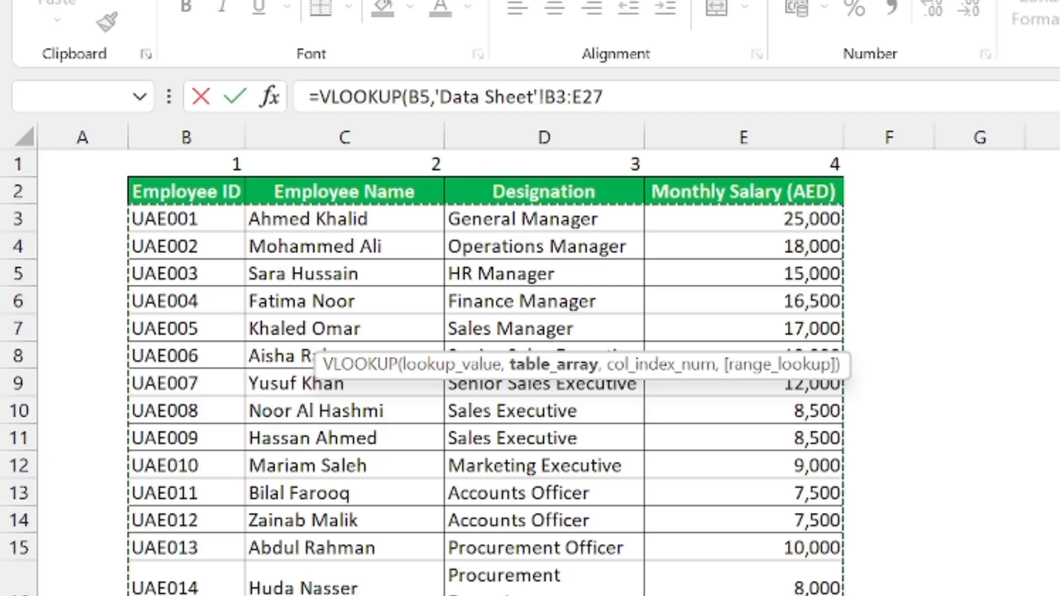
left_click(605, 97)
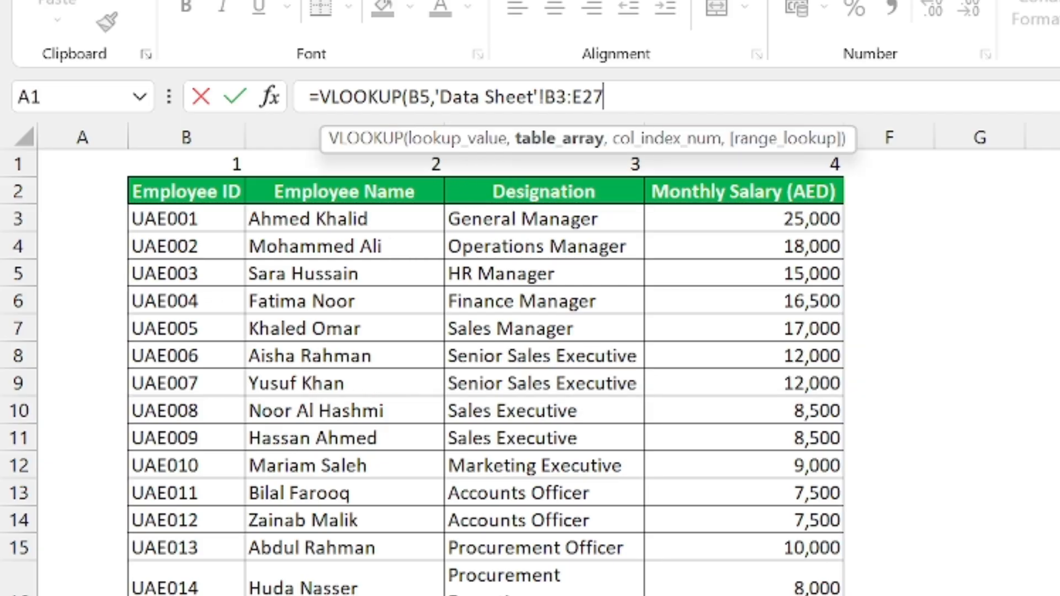
type(",")
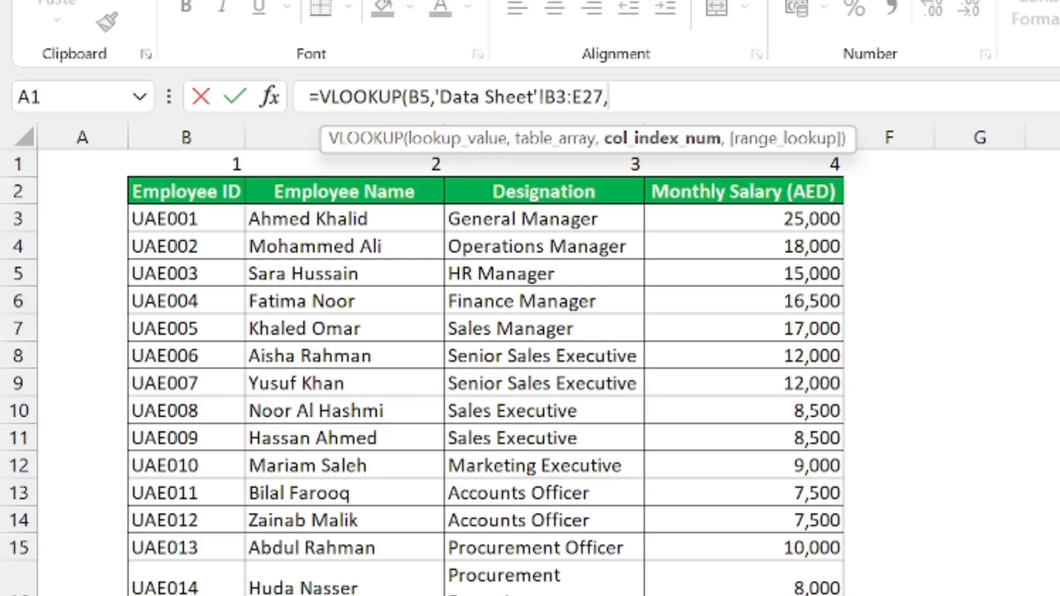
type("2,")
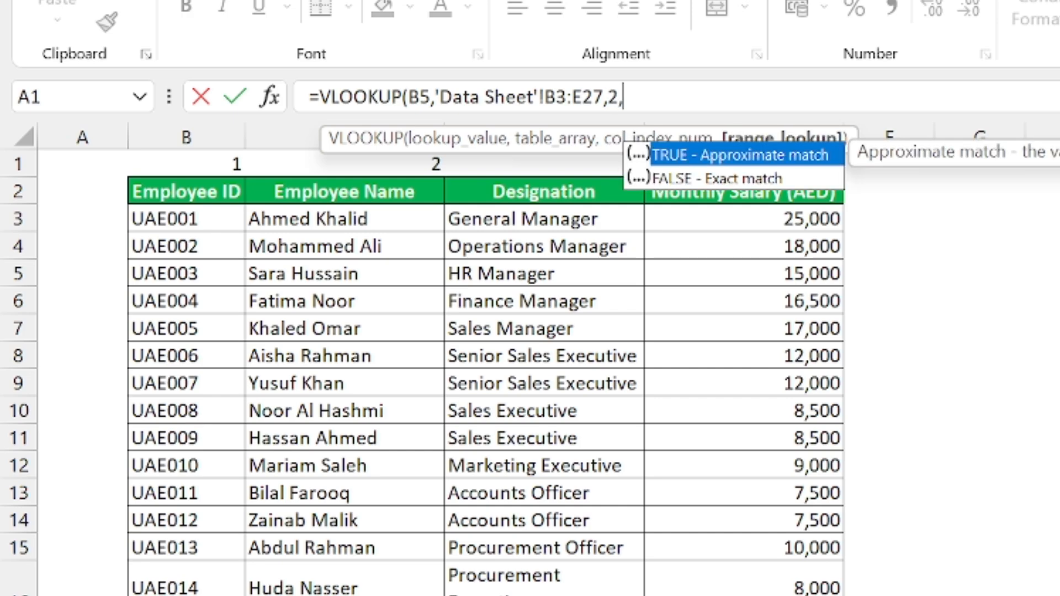
type("0)")
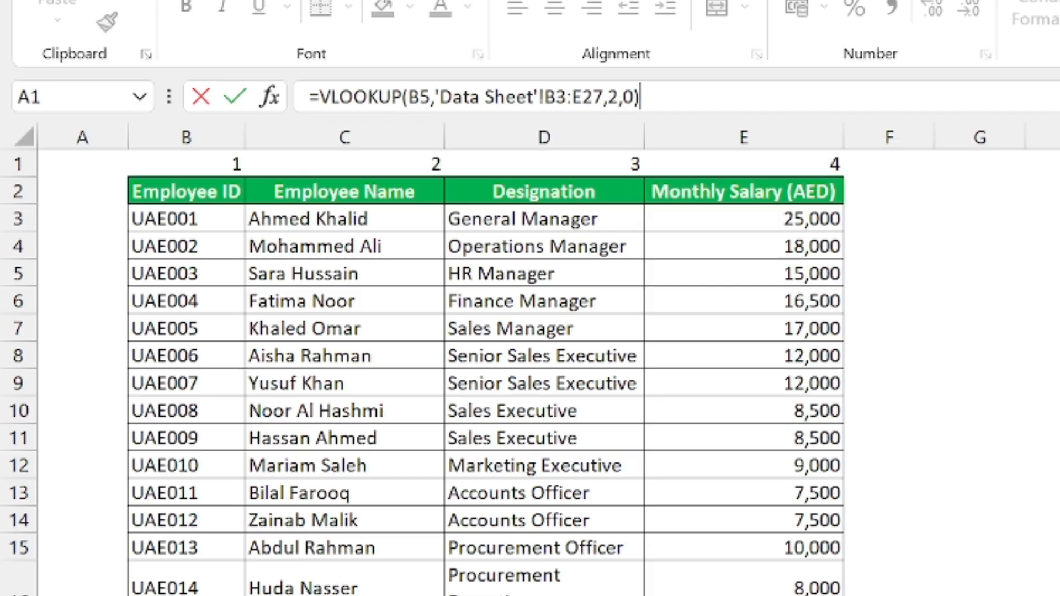
key("Return")
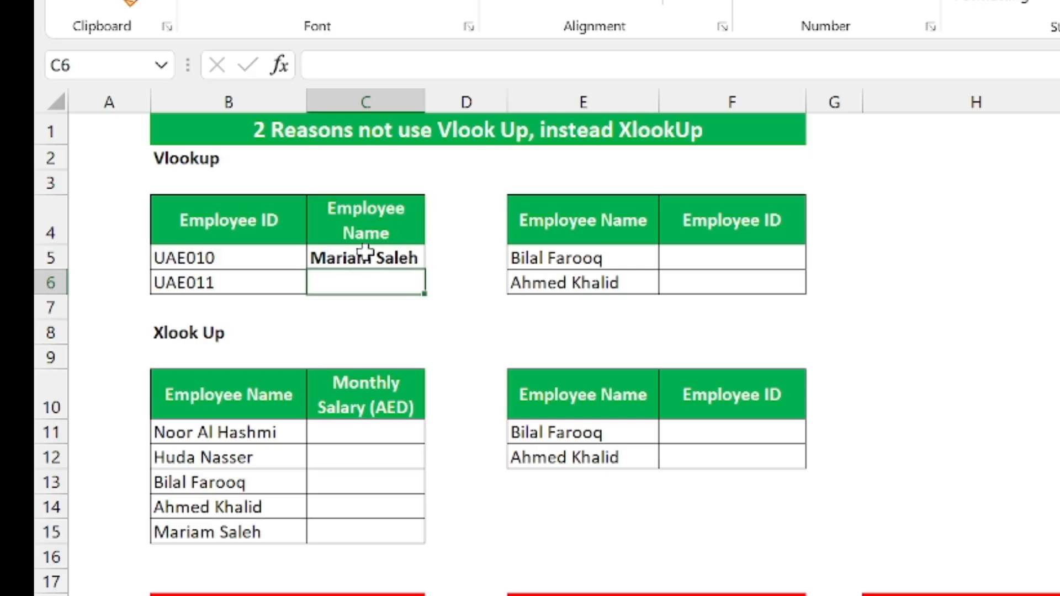
left_click(412, 258)
left_click_drag(426, 272, 433, 293)
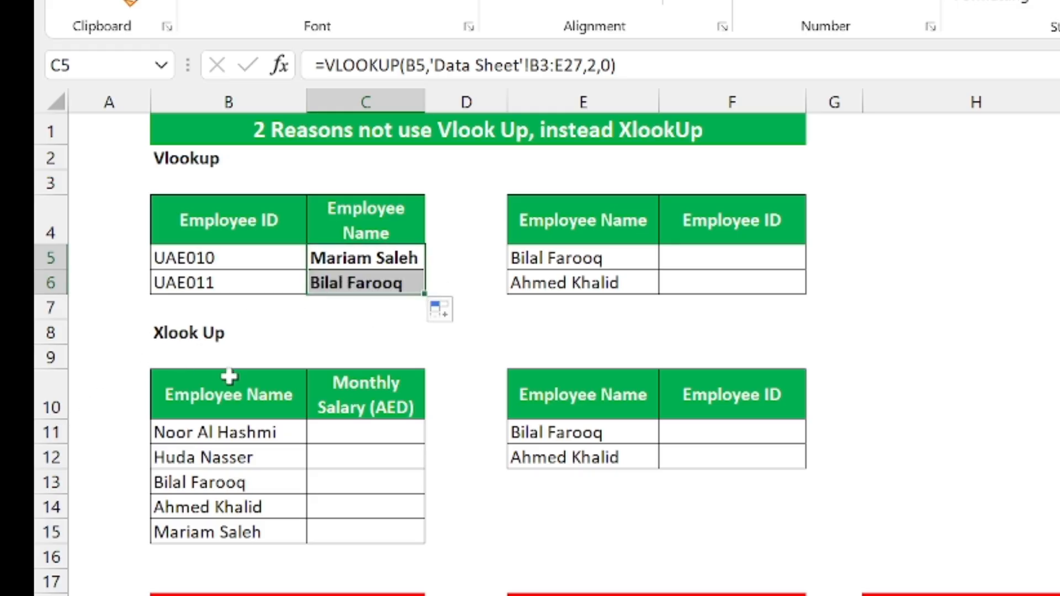
left_click(337, 433)
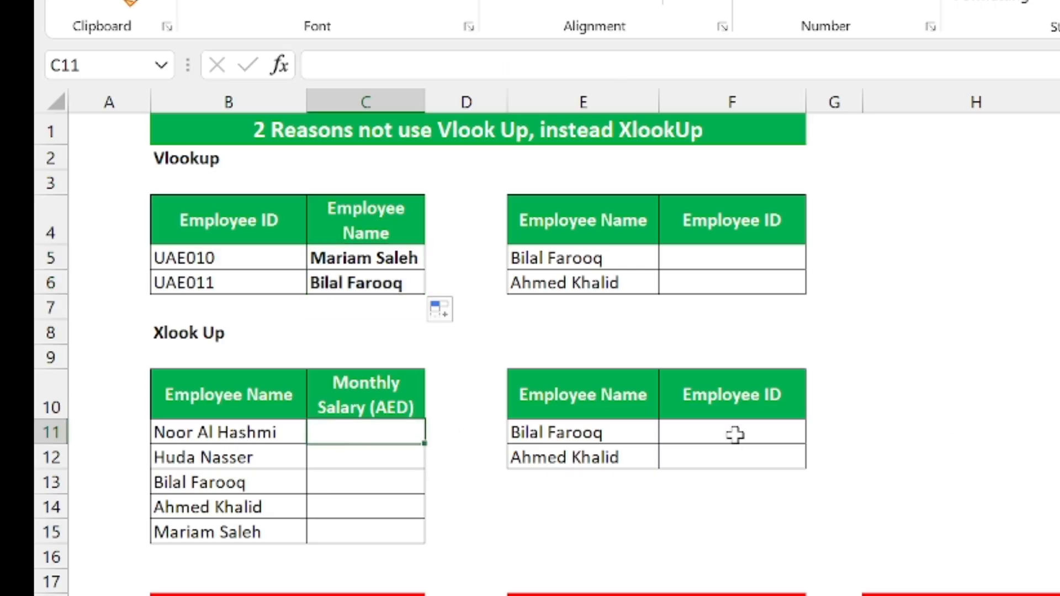
type("=")
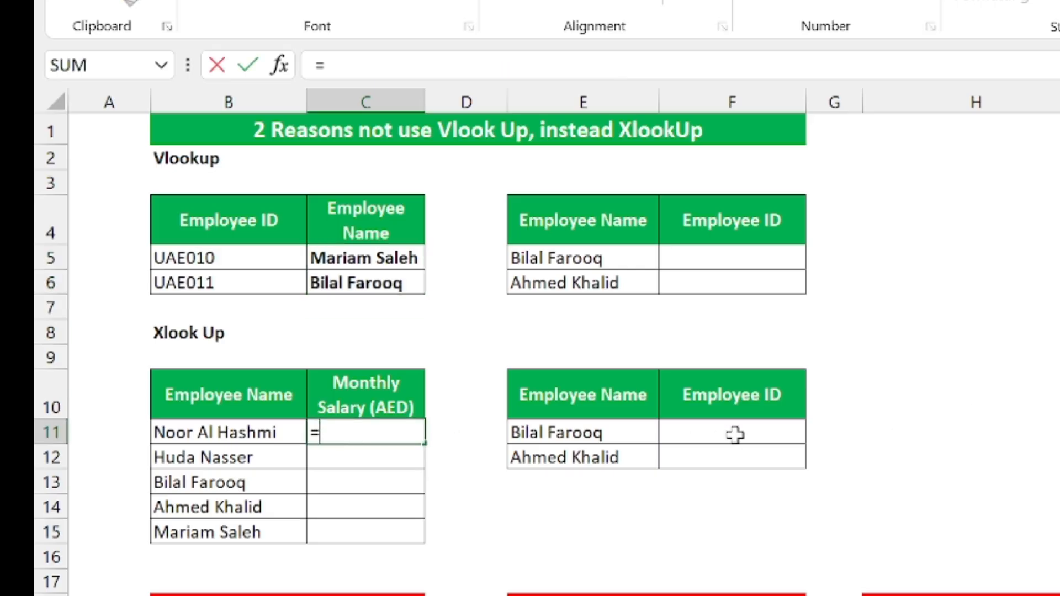
type("xlo")
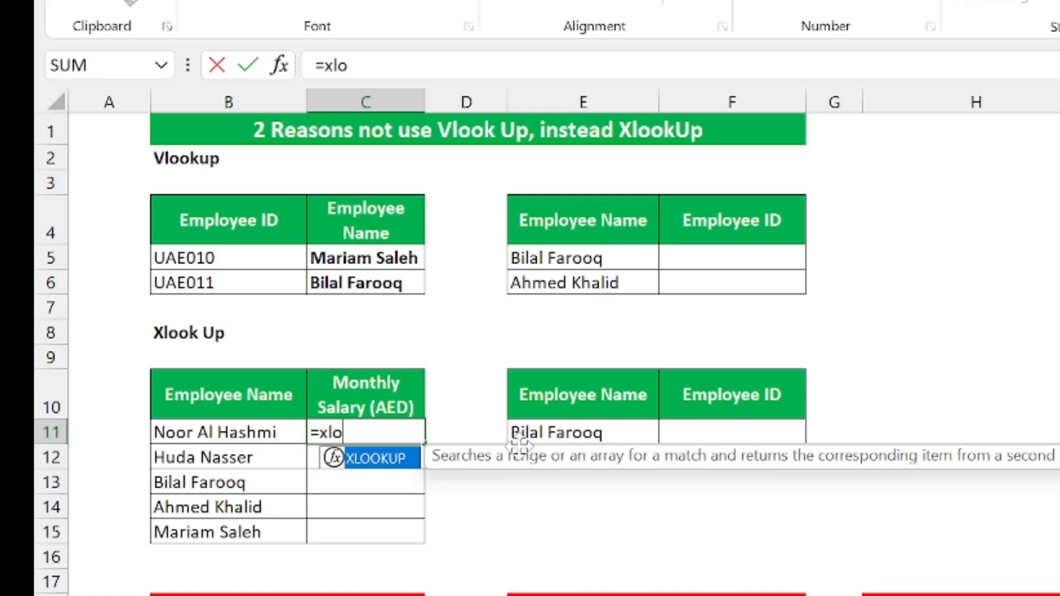
double_click(407, 461)
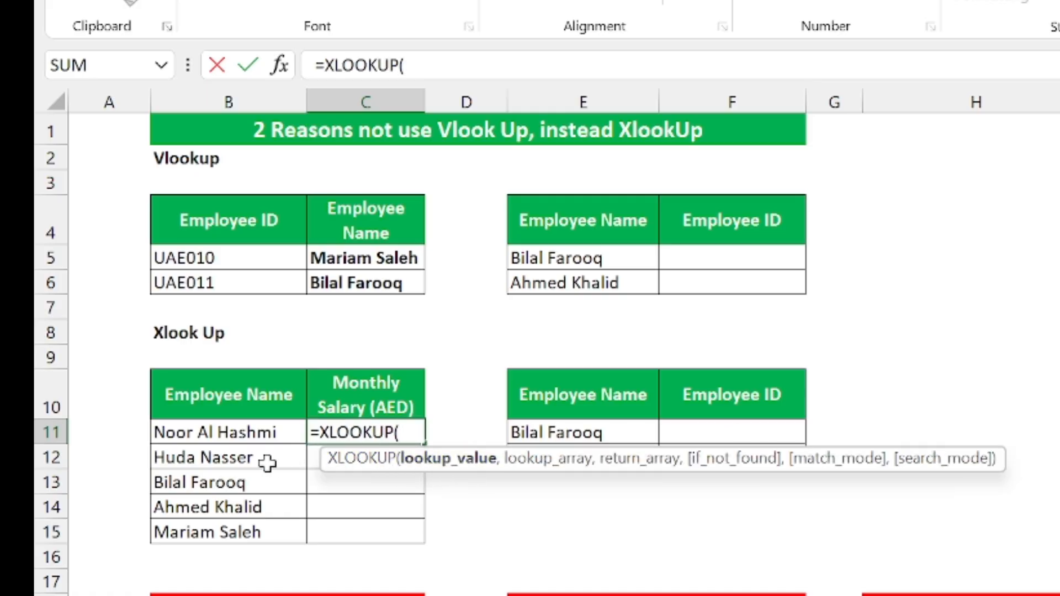
left_click(197, 435)
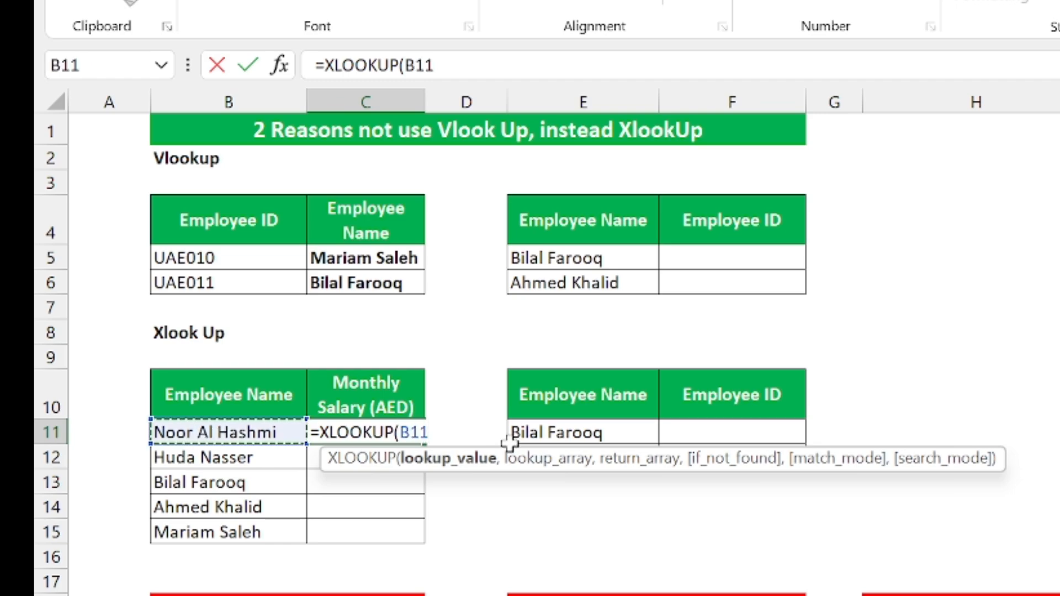
type(",")
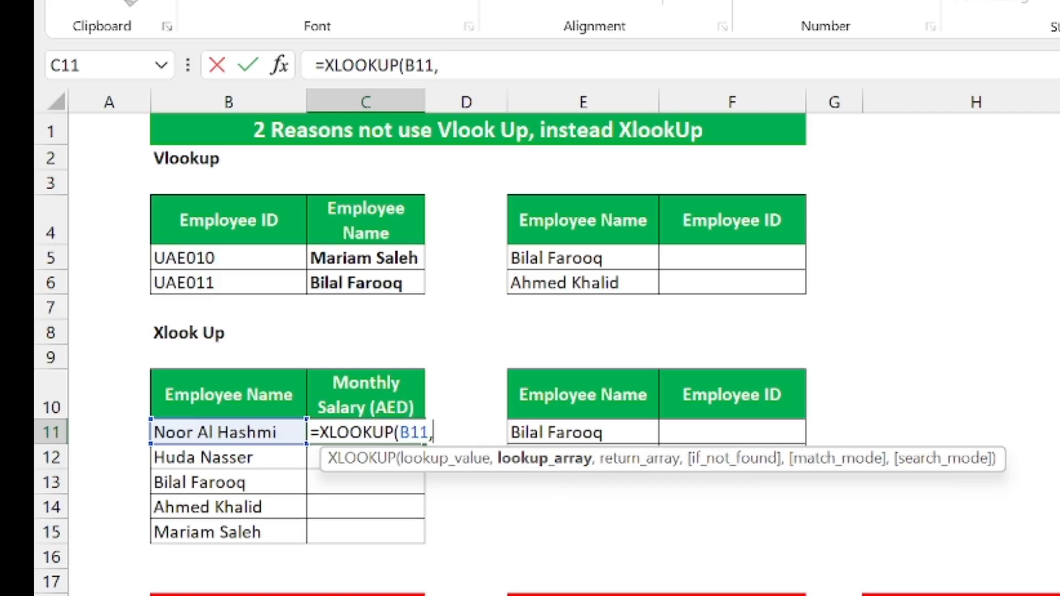
key("ctrl+Page_Up")
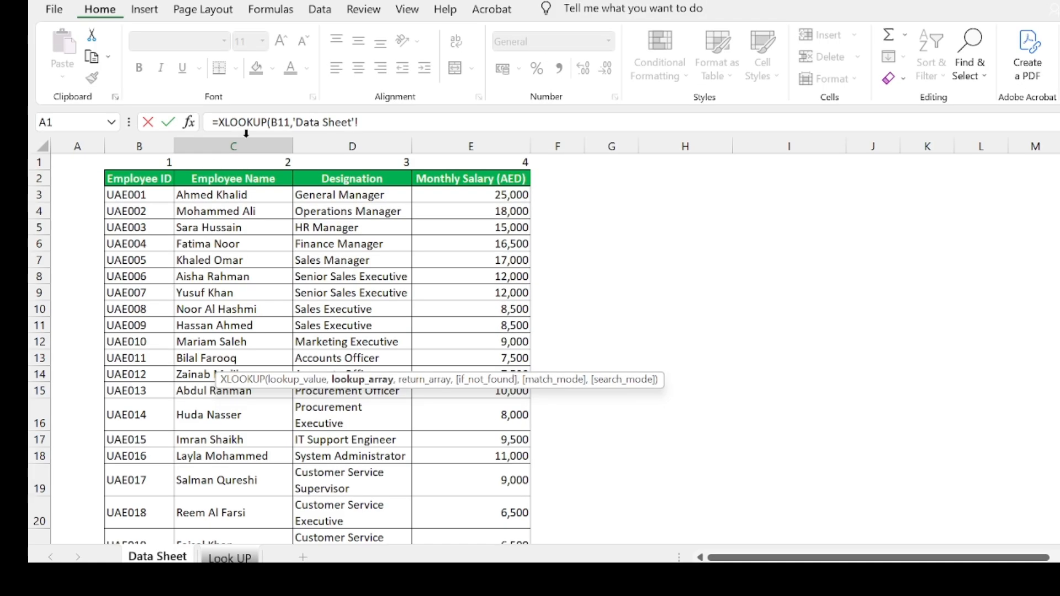
Complete C11 as =XLOOKUP(B11,'Data Sheet'!C:C,'Data Sheet'!E:E,,0), returning 8500
left_click(233, 145)
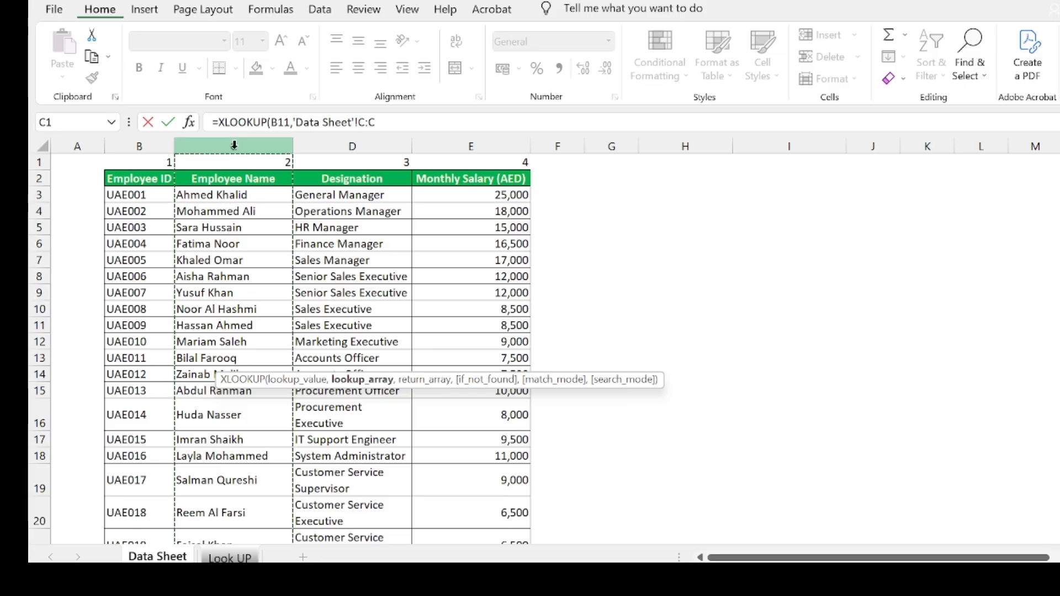
type(",")
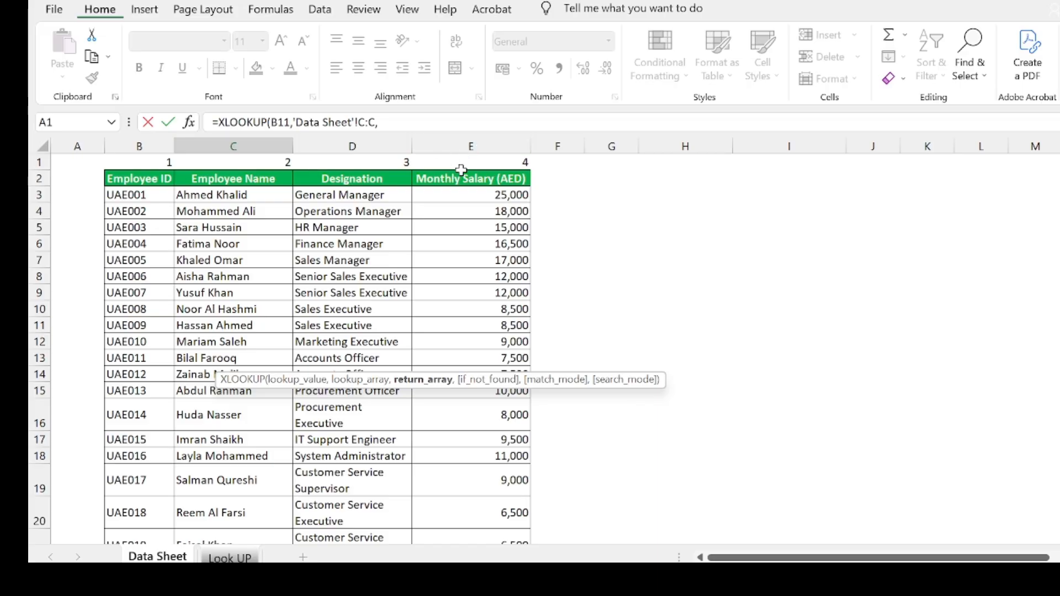
left_click(488, 146)
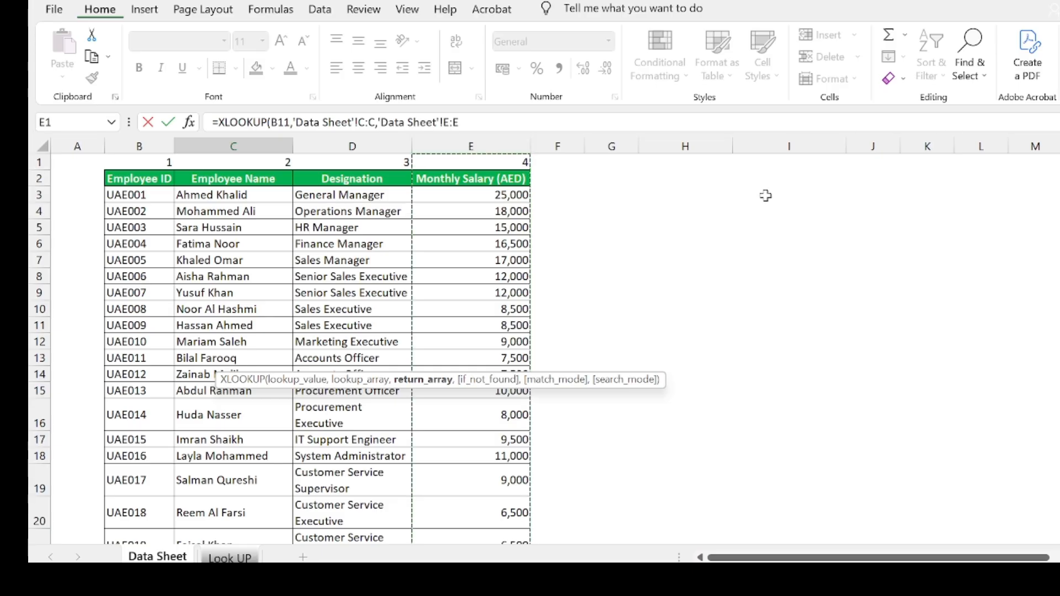
type(",")
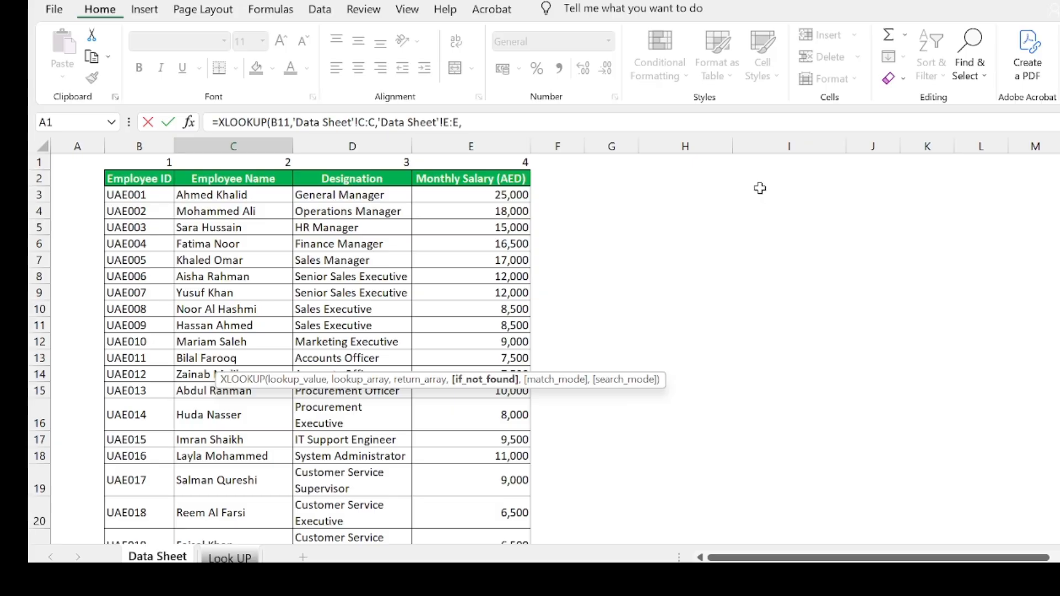
type(",")
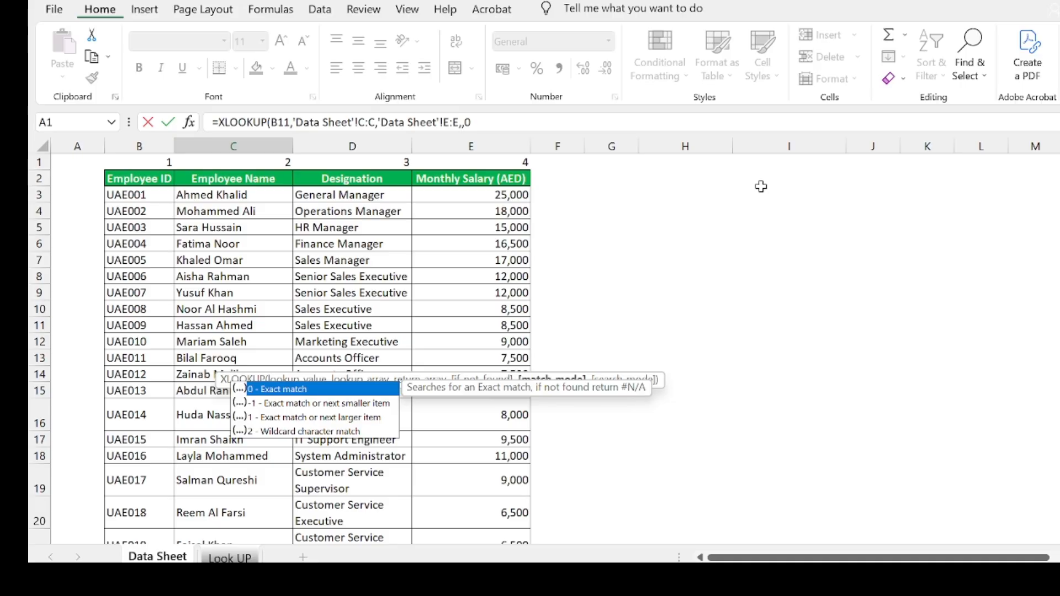
type("0)")
key("Return")
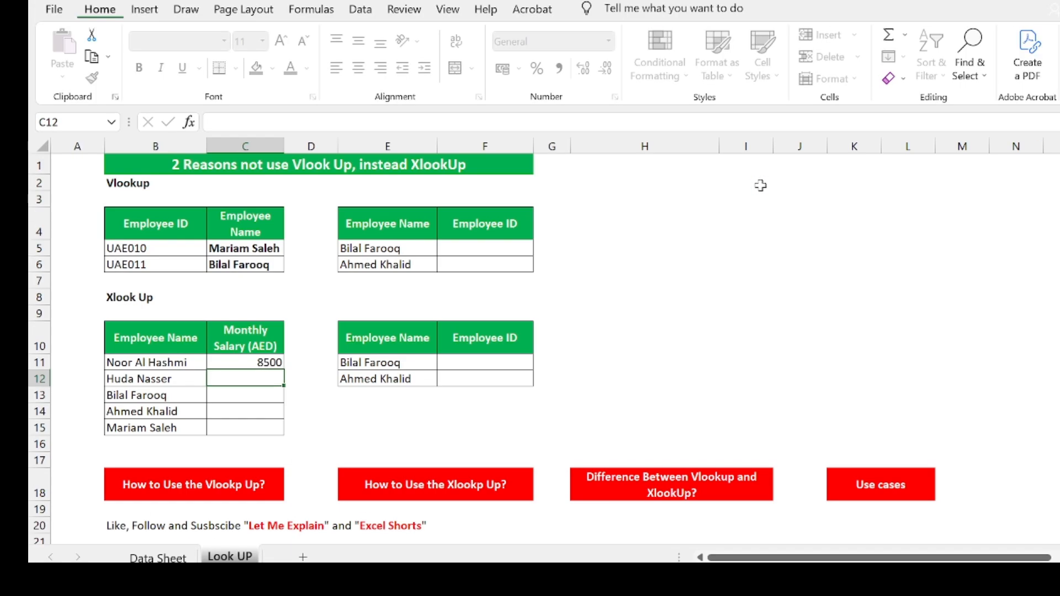
Copy the C11 salary XLOOKUP down to C15, giving 8000, 7500, 25000 and 9000
left_click(282, 362)
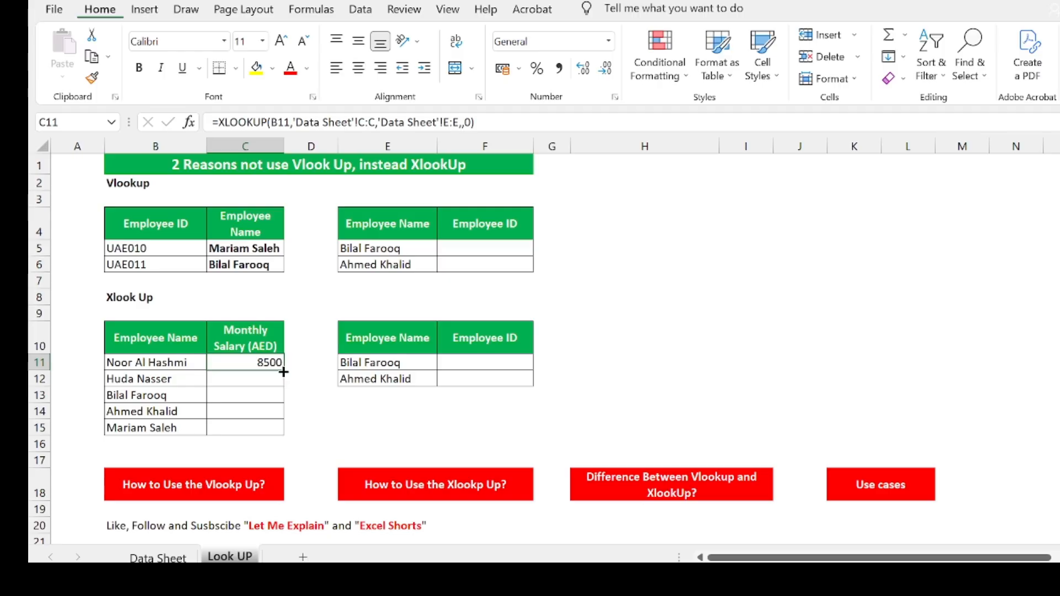
left_click_drag(283, 370, 278, 432)
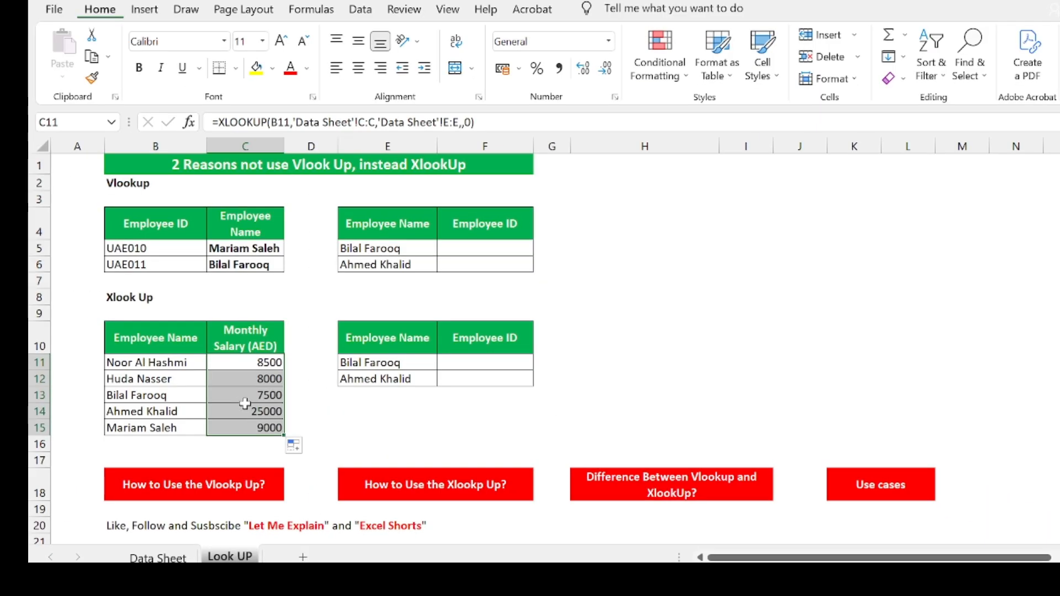
left_click(166, 558)
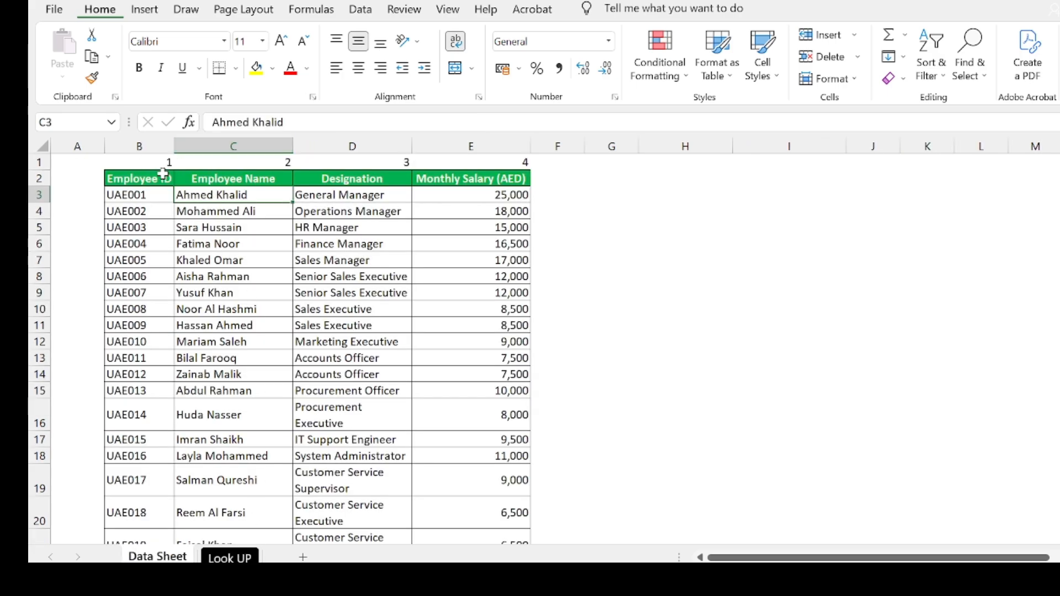
Insert a blank column C before Employee Name on the Data Sheet, then check Look UP
left_click(216, 145)
right_click(216, 146)
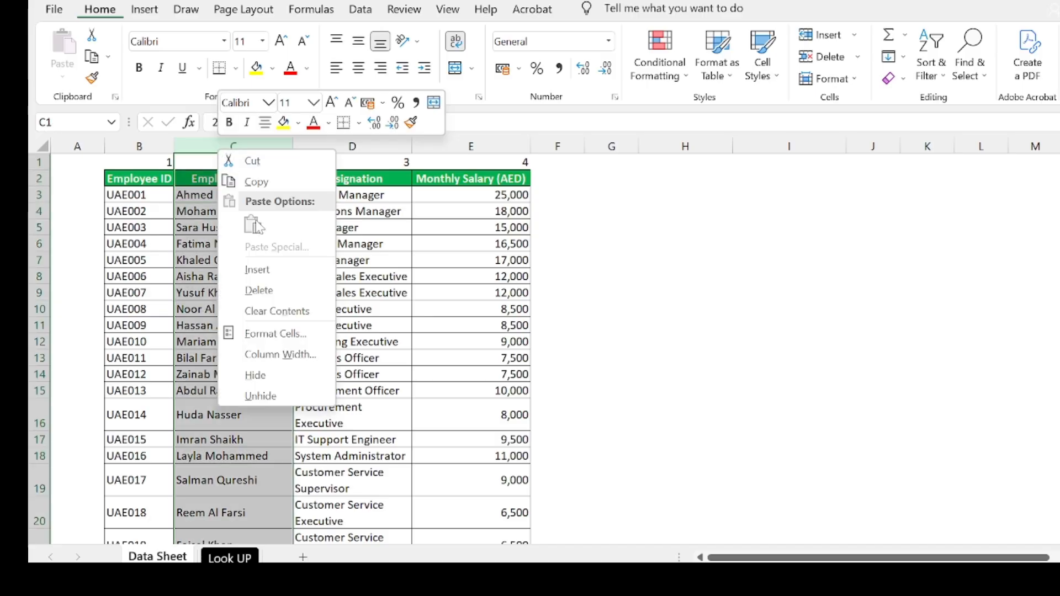
left_click(259, 272)
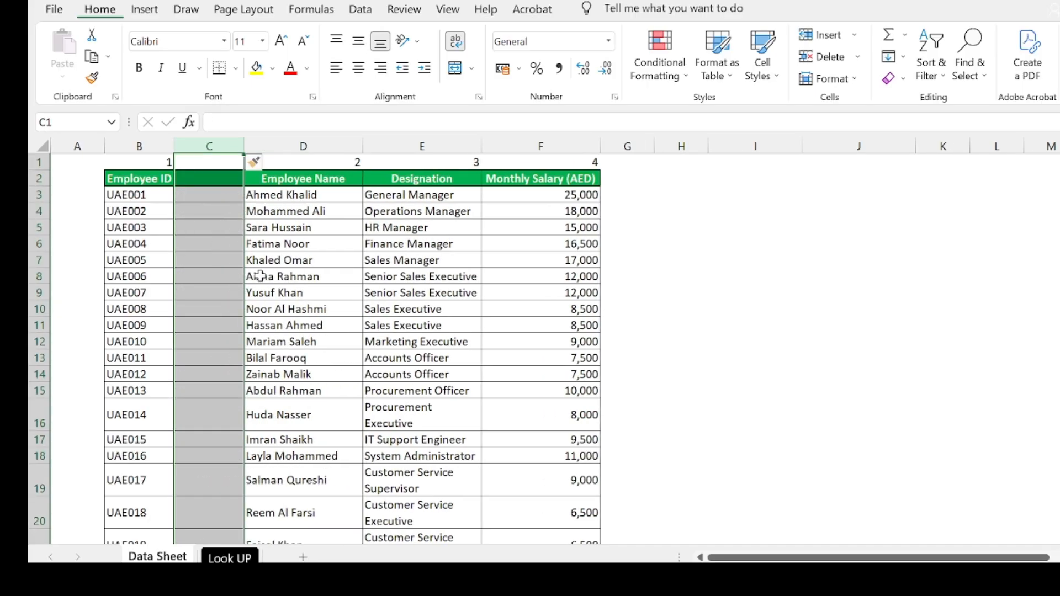
left_click(235, 558)
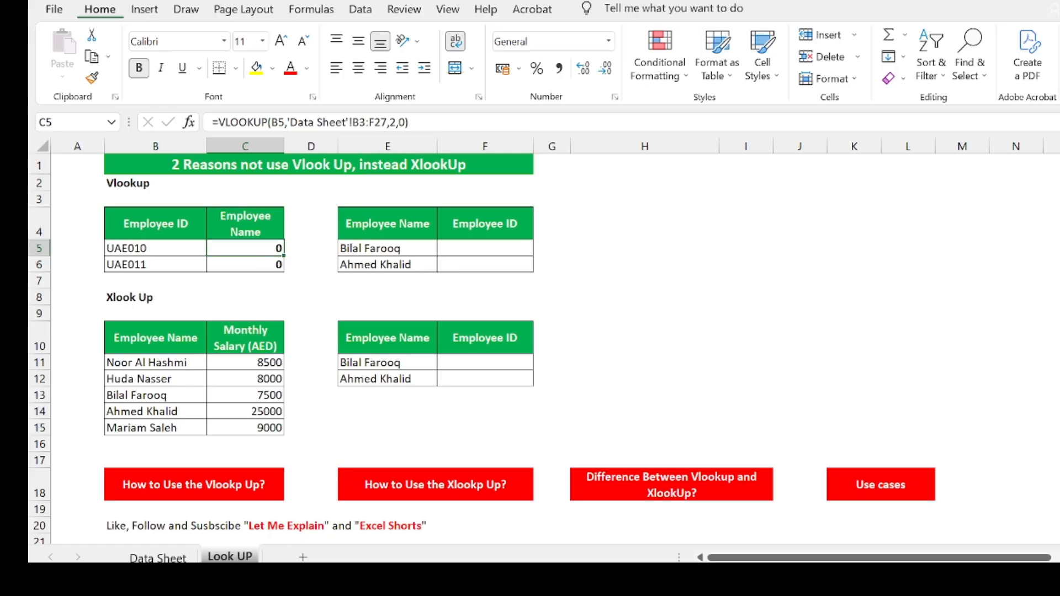
Change C5's VLOOKUP column index from 2 to 3 and copy it down to C6
left_click(157, 557)
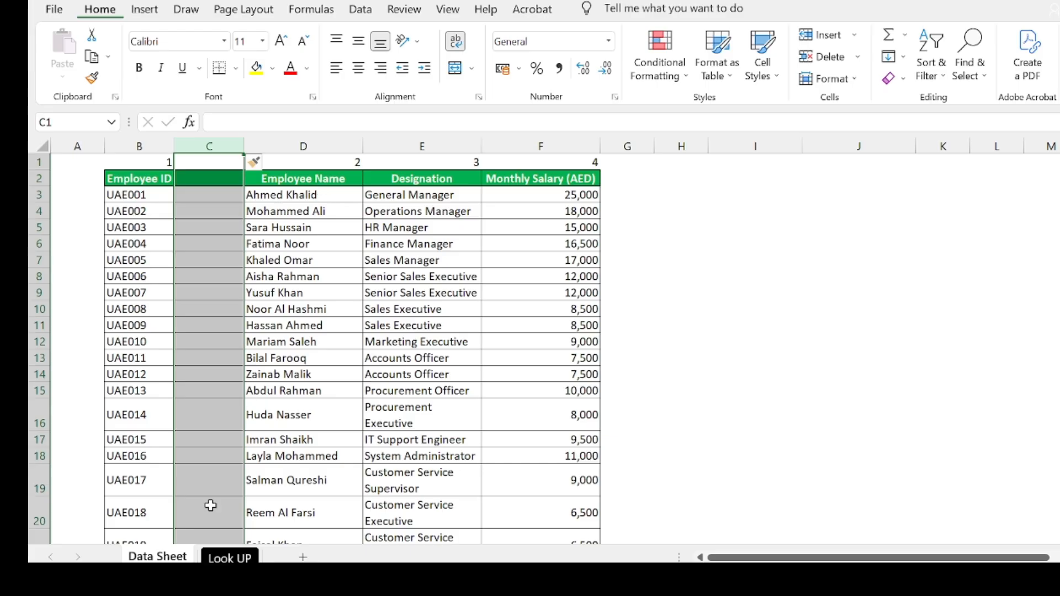
left_click(229, 557)
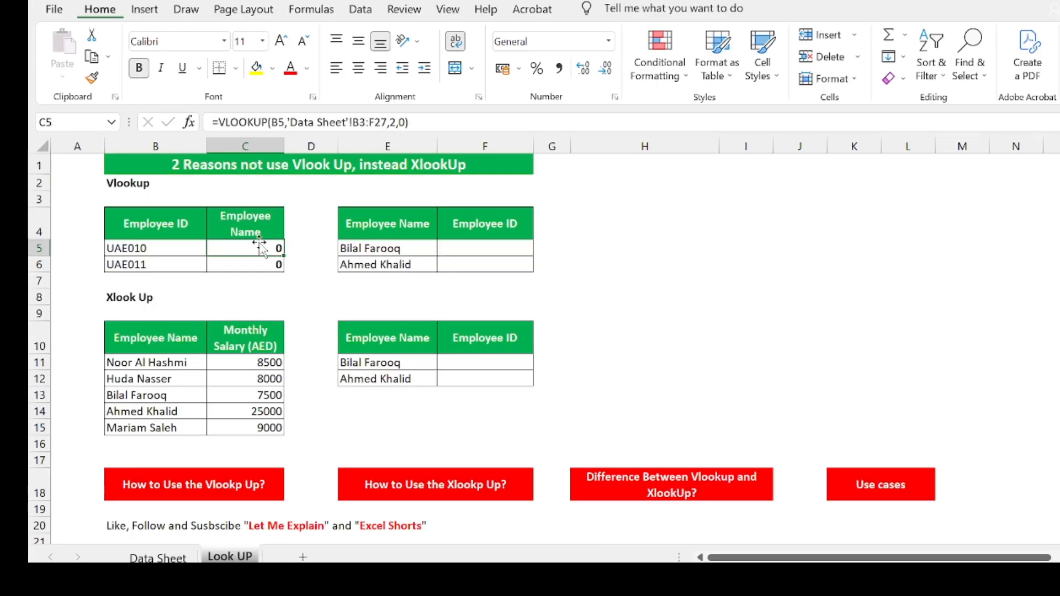
left_click(396, 122)
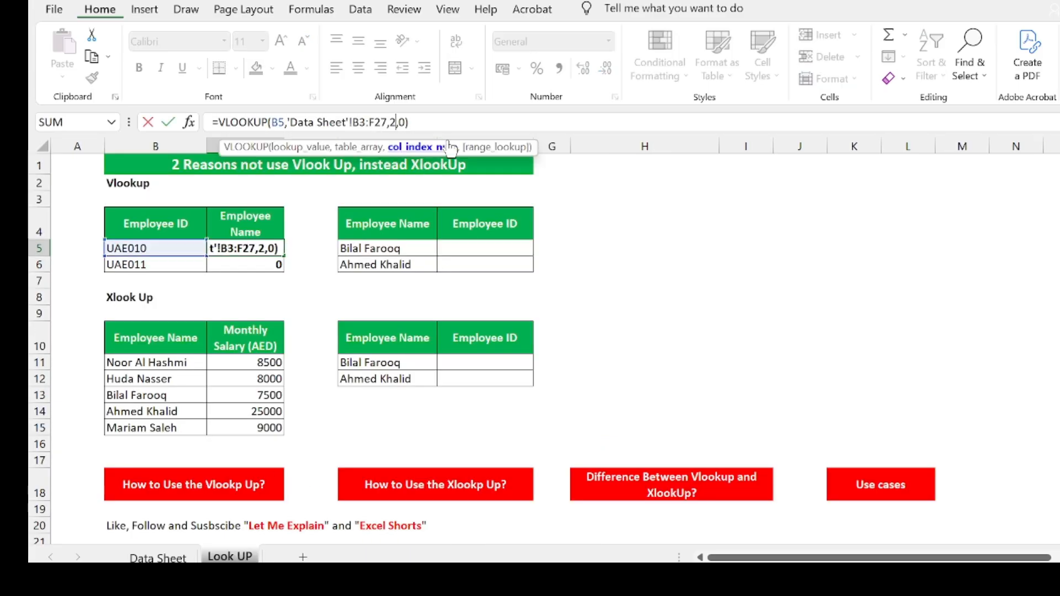
key("BackSpace")
type("3")
key("Return")
left_click(272, 249)
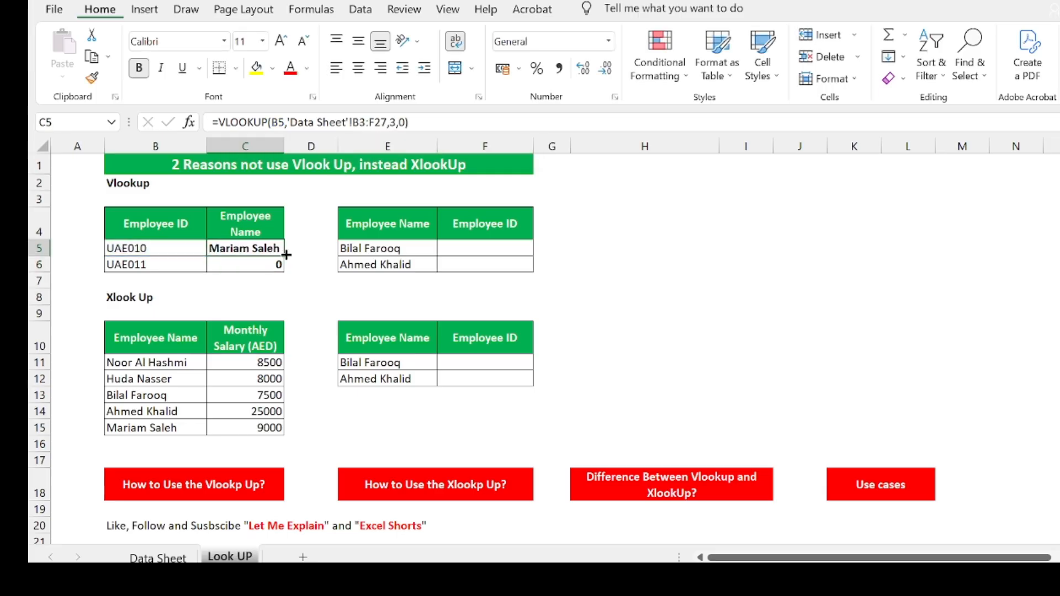
left_click_drag(284, 256, 289, 268)
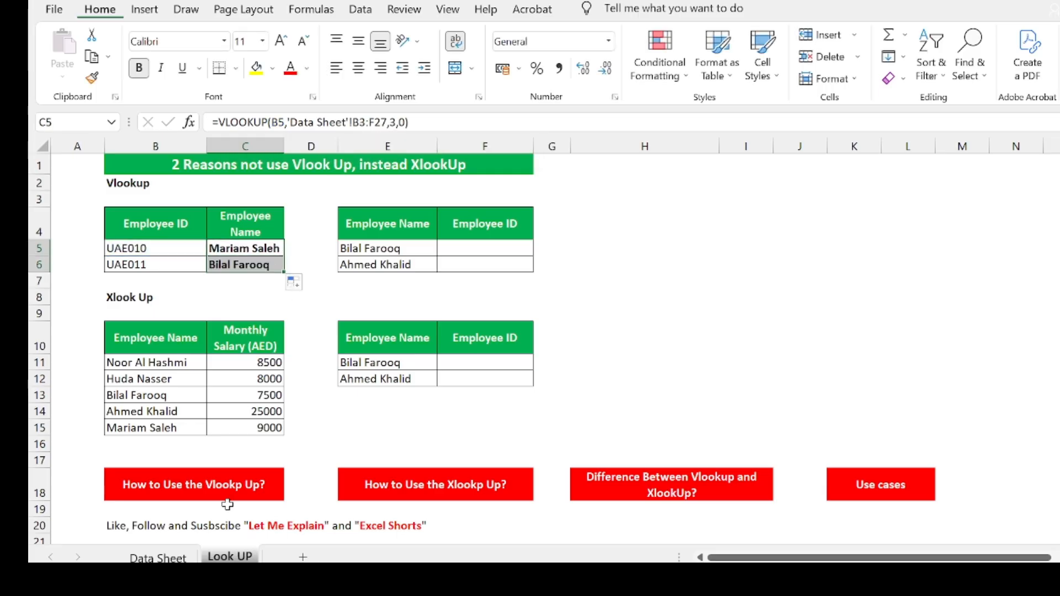
left_click(157, 558)
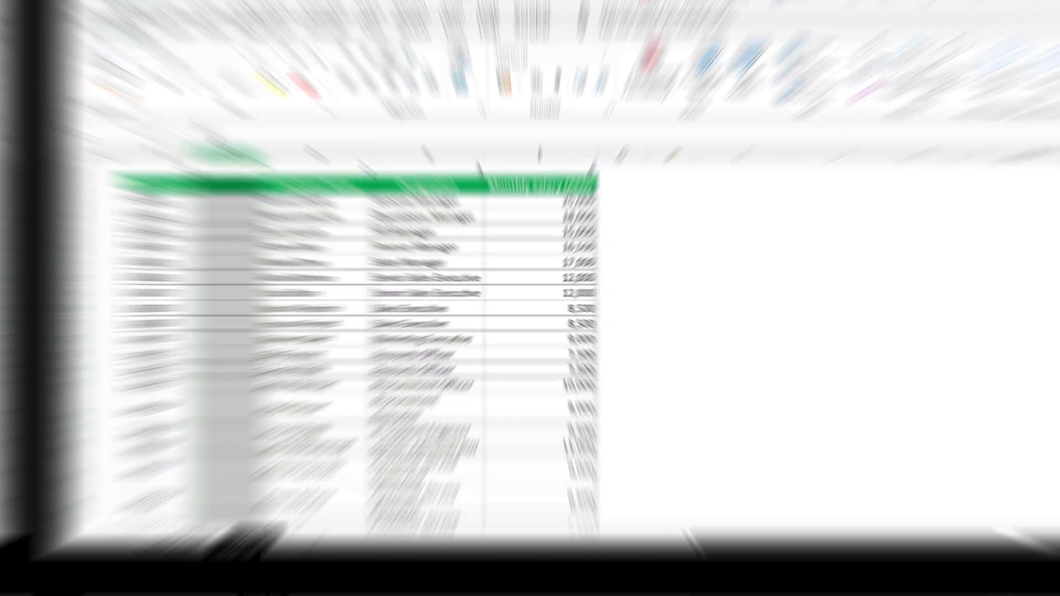
right_click(211, 146)
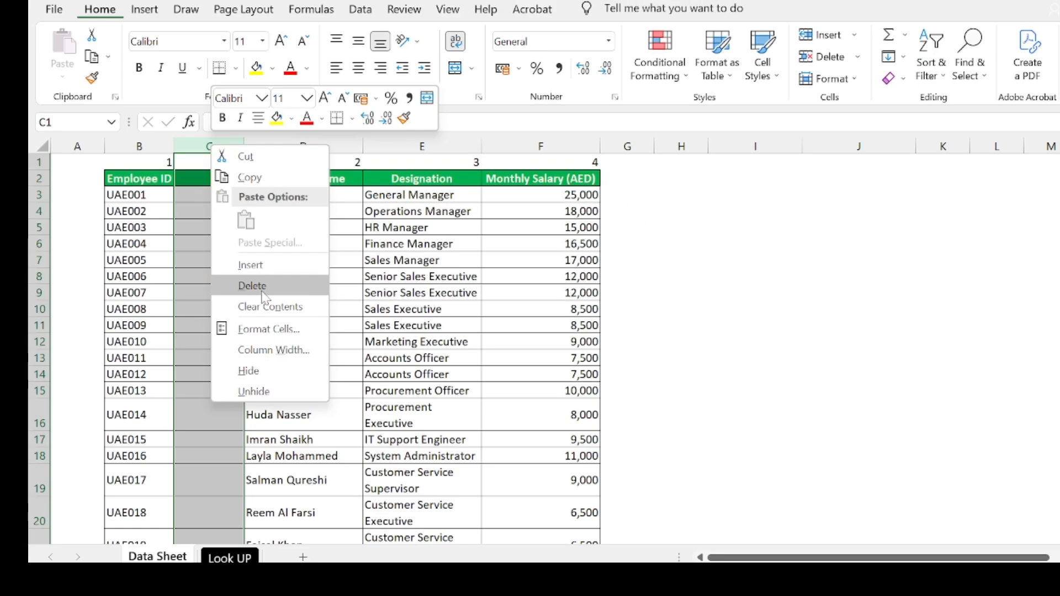
Delete the blank column C, so C5:C6 now return Marketing and Accounts
left_click(264, 293)
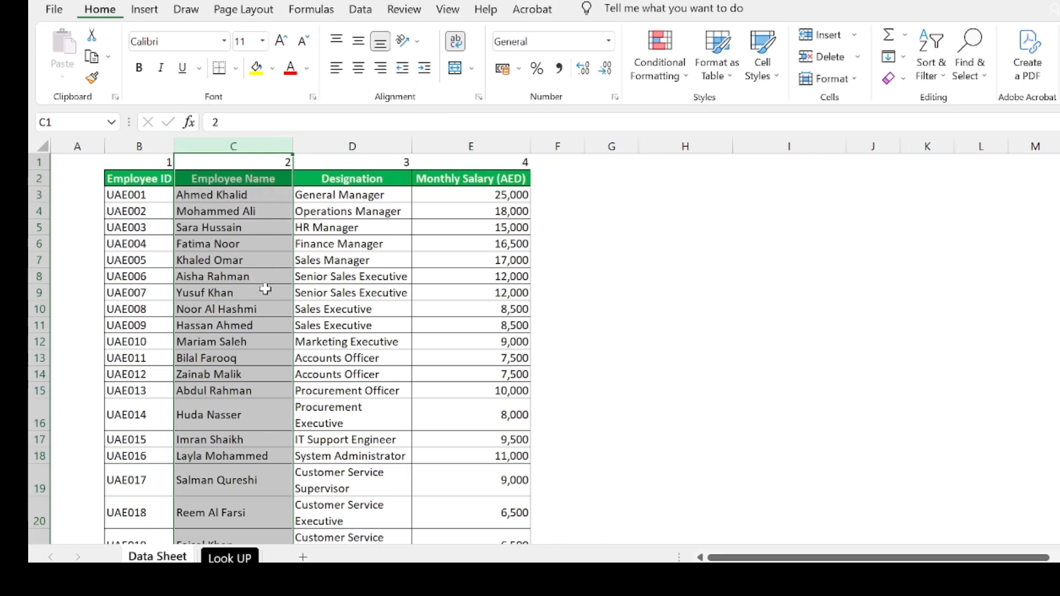
left_click(217, 558)
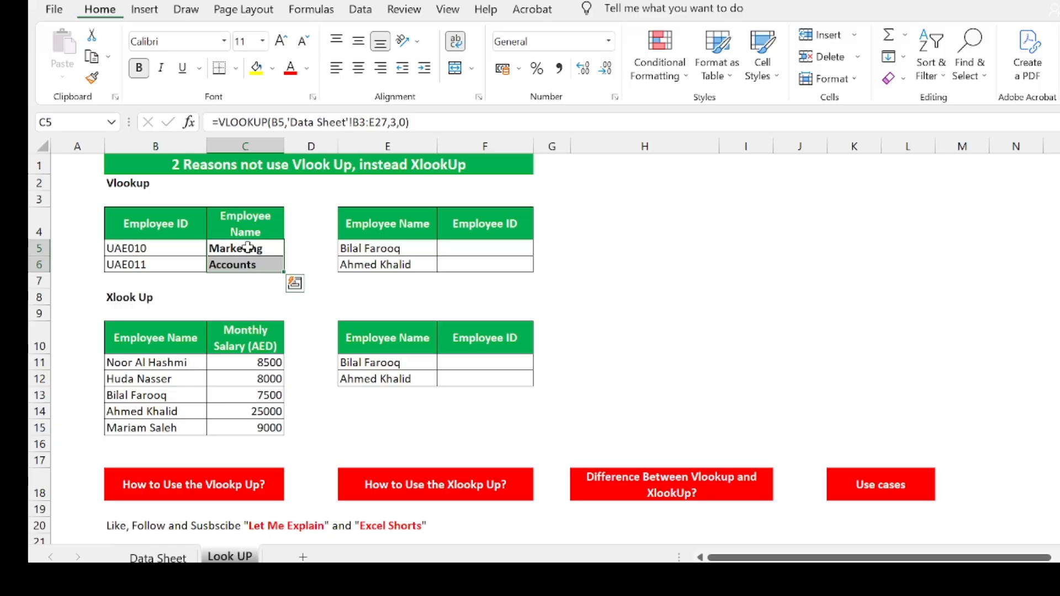
left_click(171, 557)
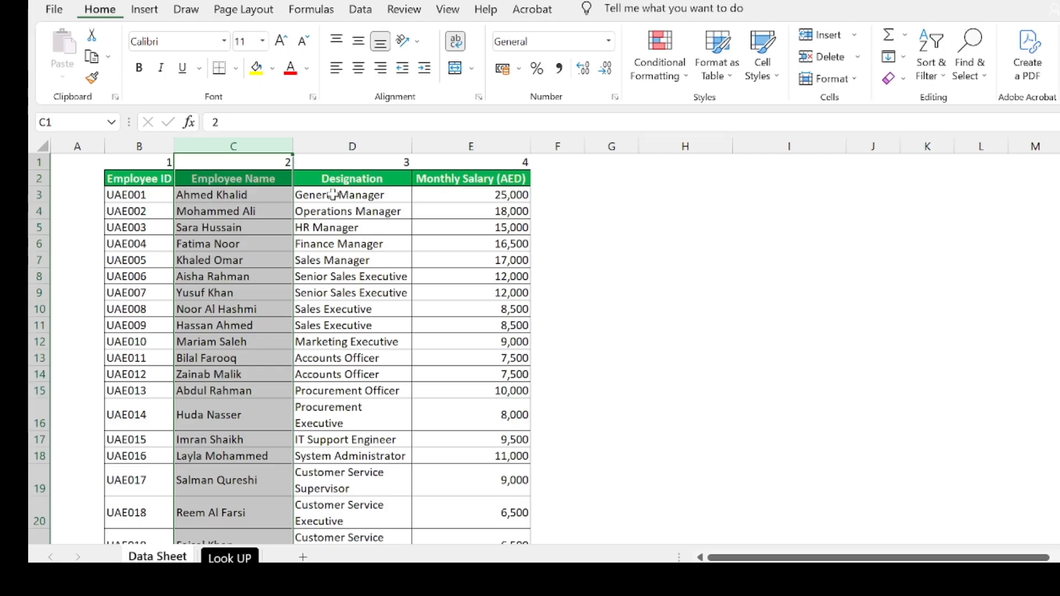
Insert two blank columns before Designation on the Data Sheet and inspect the C11 XLOOKUP
left_click(394, 141)
right_click(394, 142)
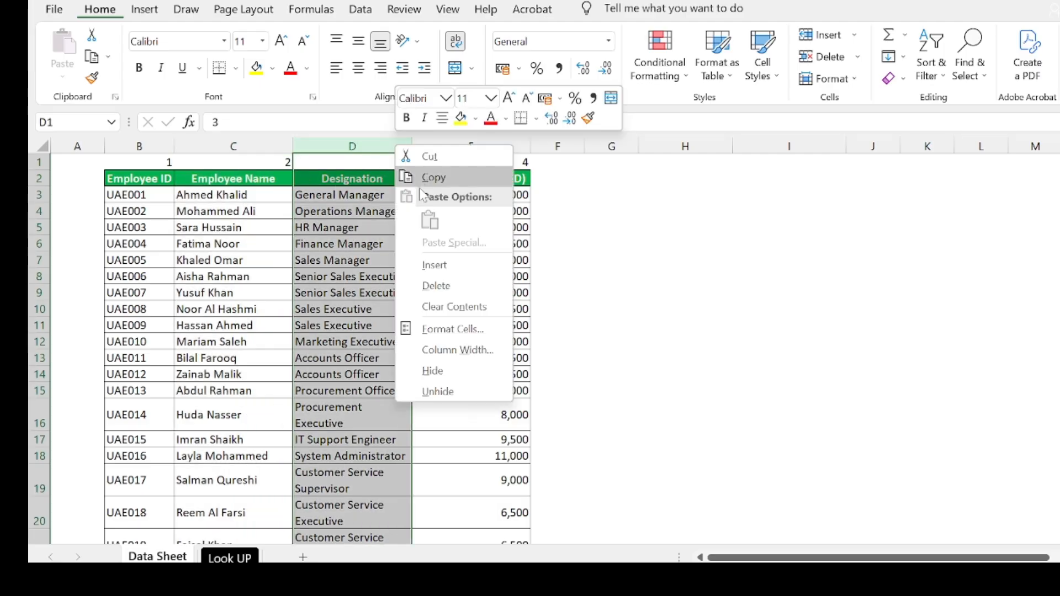
left_click(434, 265)
left_click(444, 139)
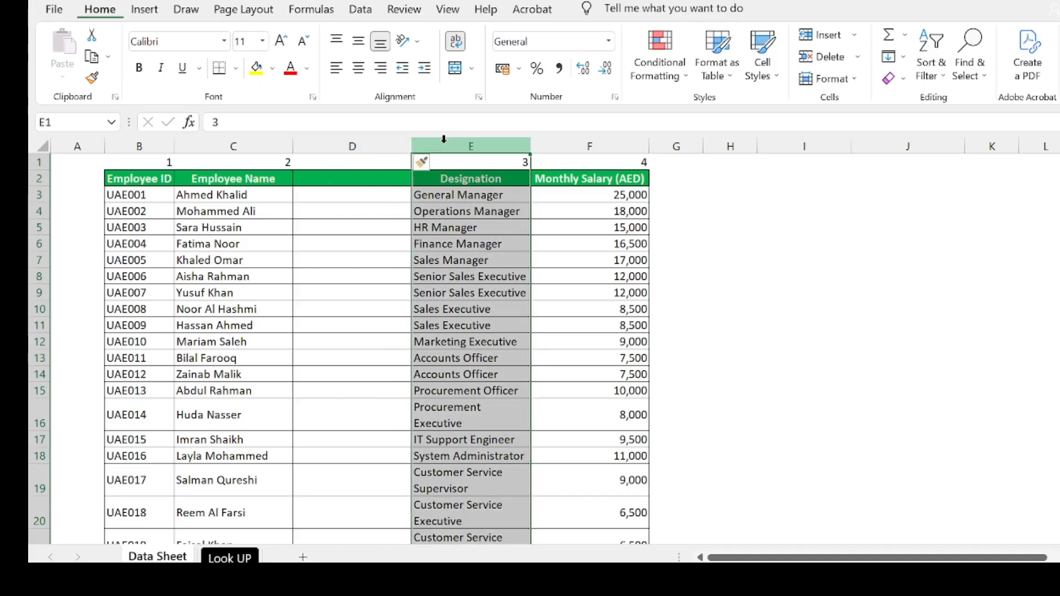
right_click(444, 142)
left_click(478, 257)
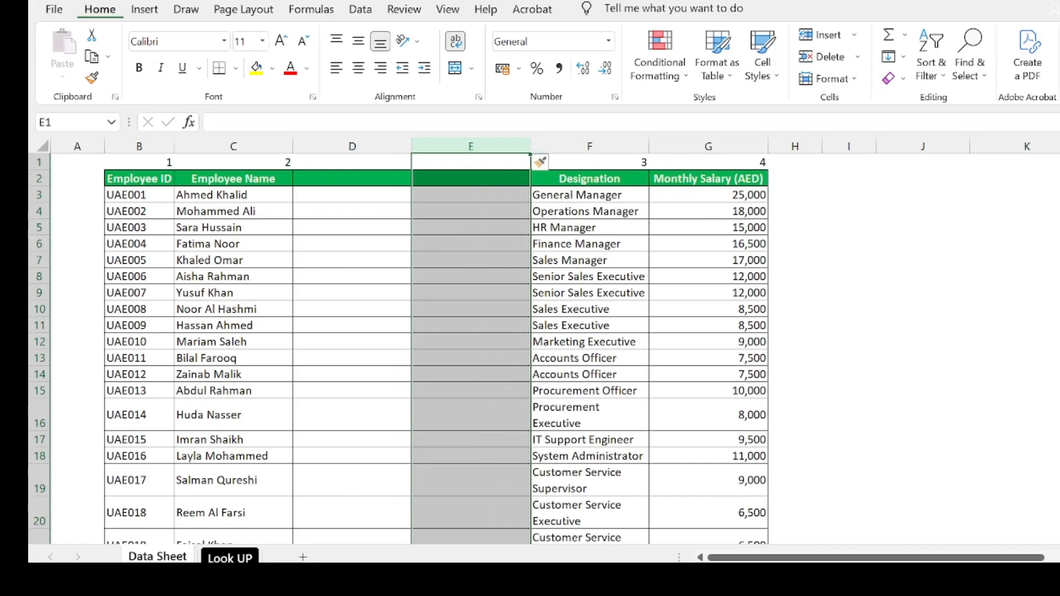
left_click(230, 558)
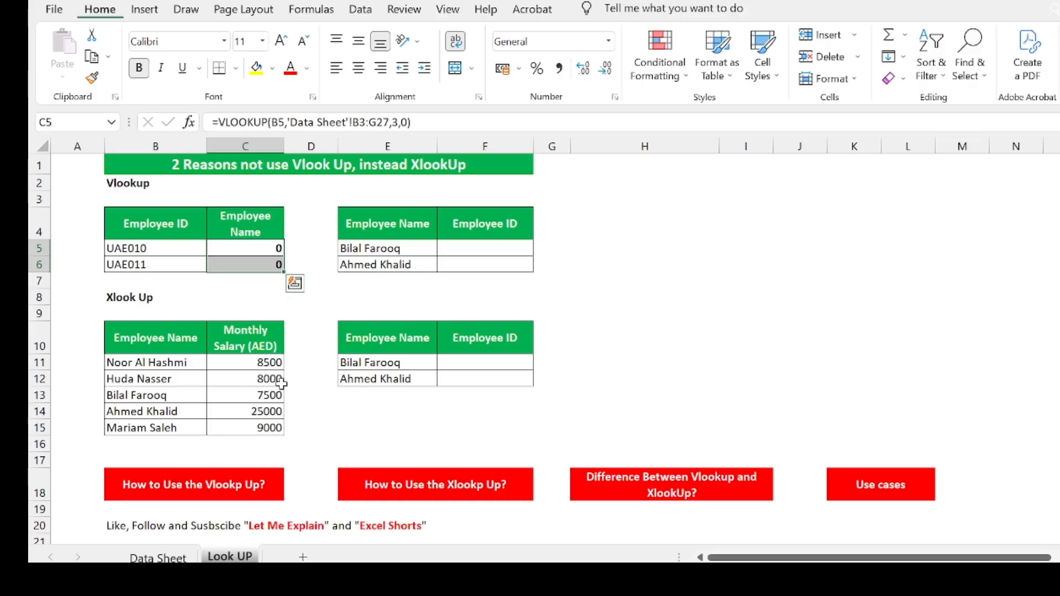
left_click(252, 364)
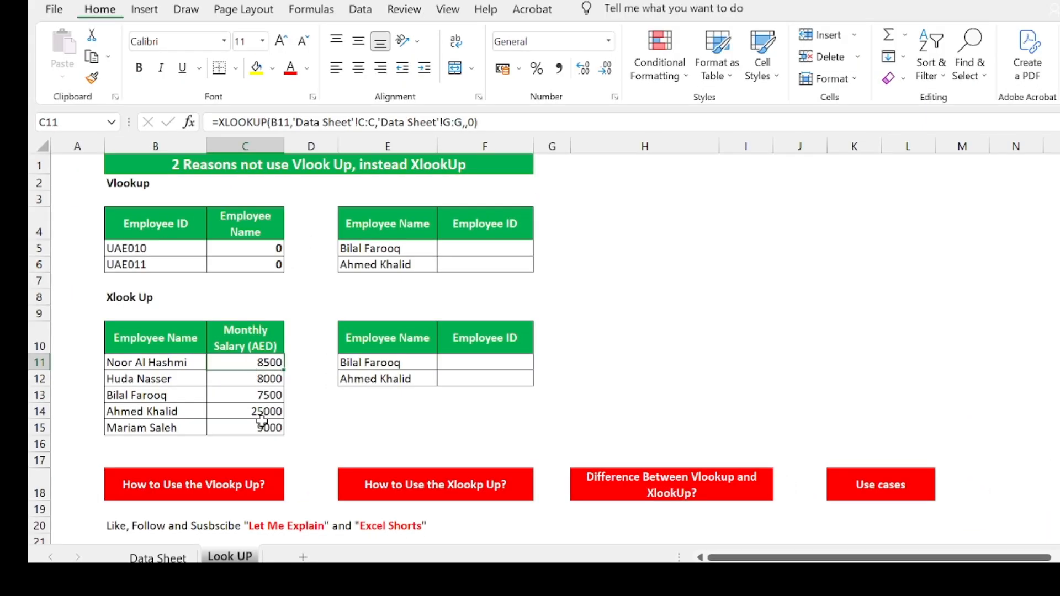
Clear and delete the extra blank column E, leaving one blank column D before Designation
left_click(159, 559)
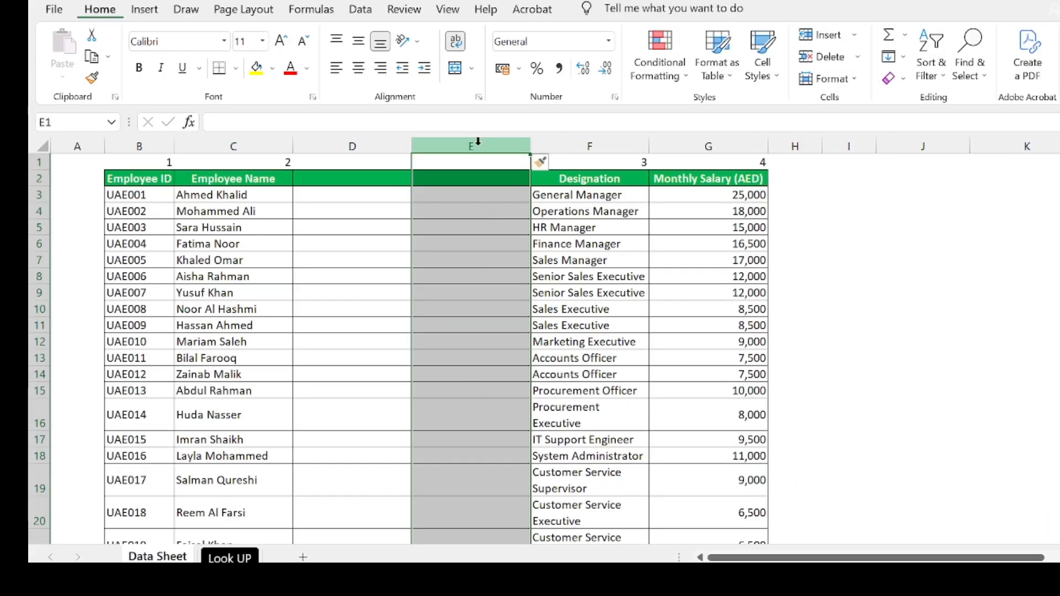
left_click(479, 146)
right_click(479, 146)
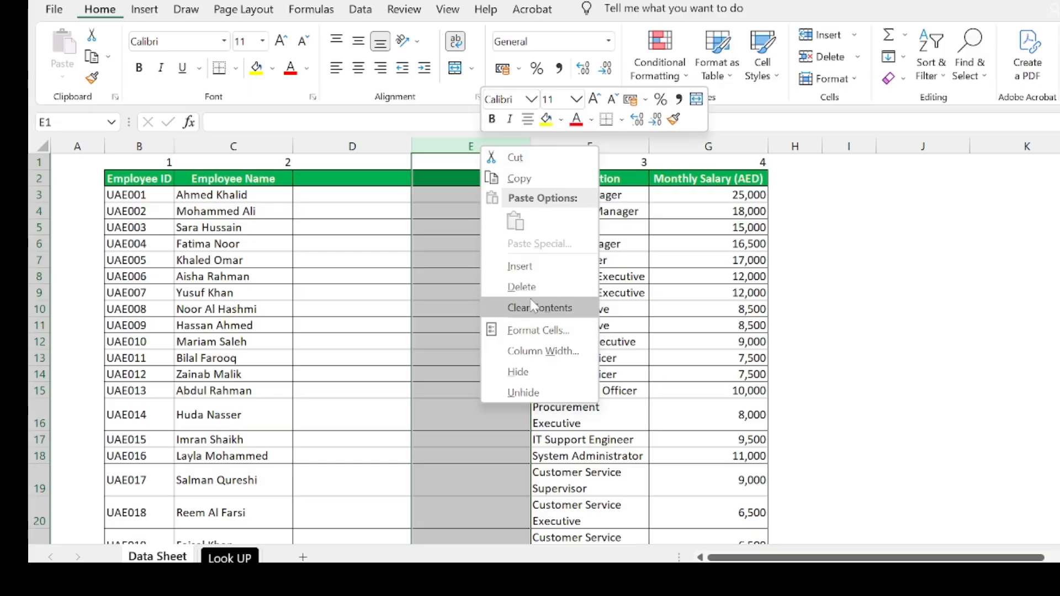
left_click(536, 309)
right_click(504, 146)
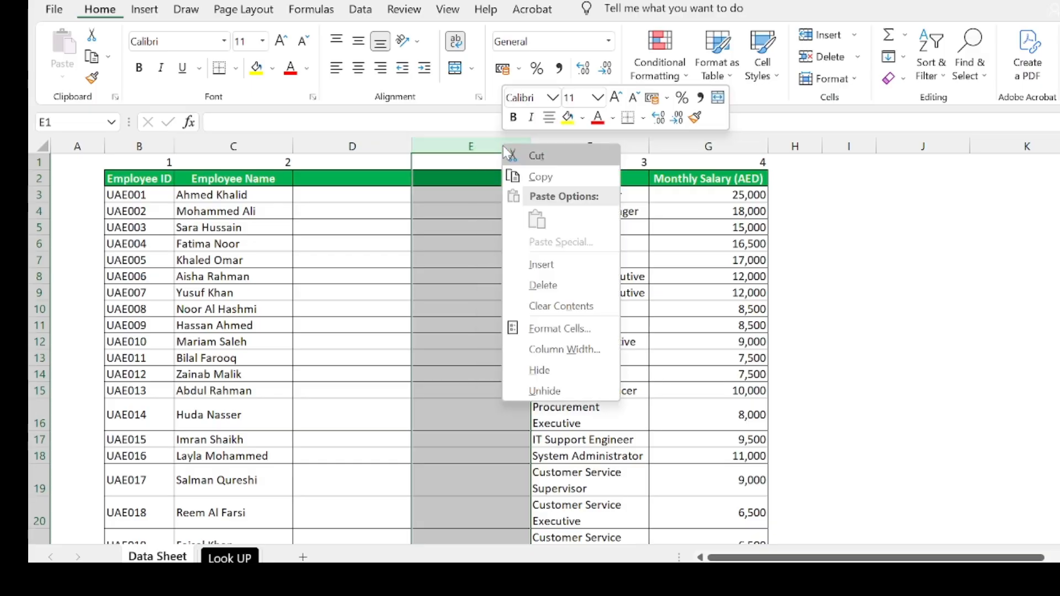
left_click(546, 285)
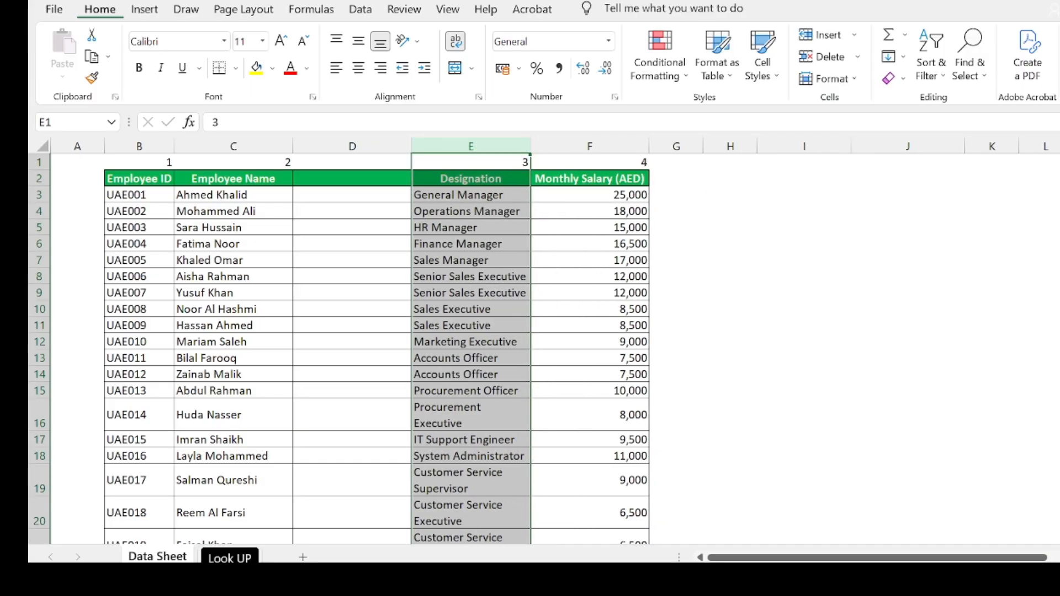
left_click(229, 558)
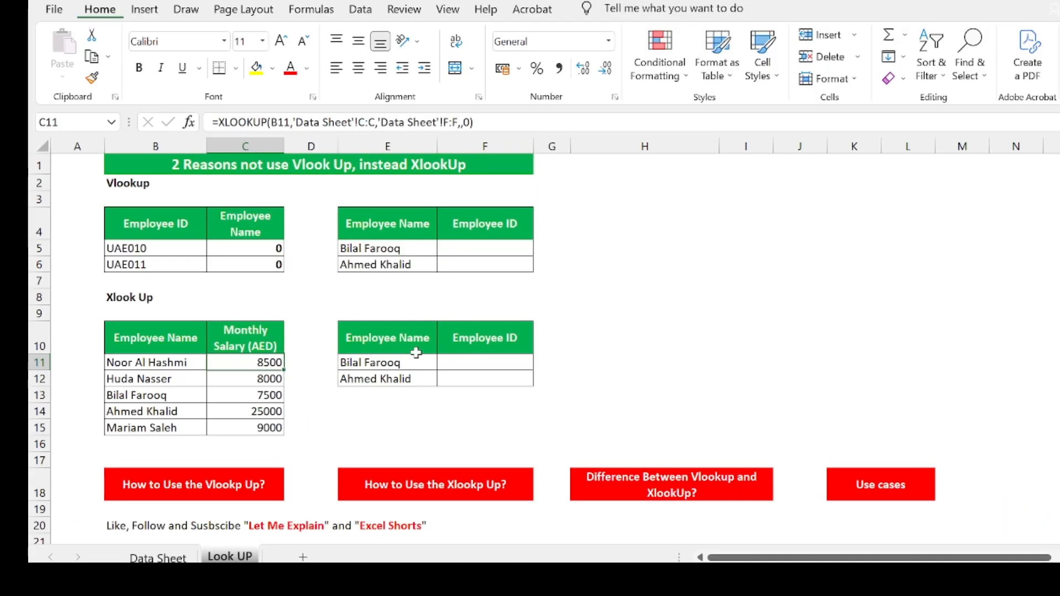
left_click(385, 366)
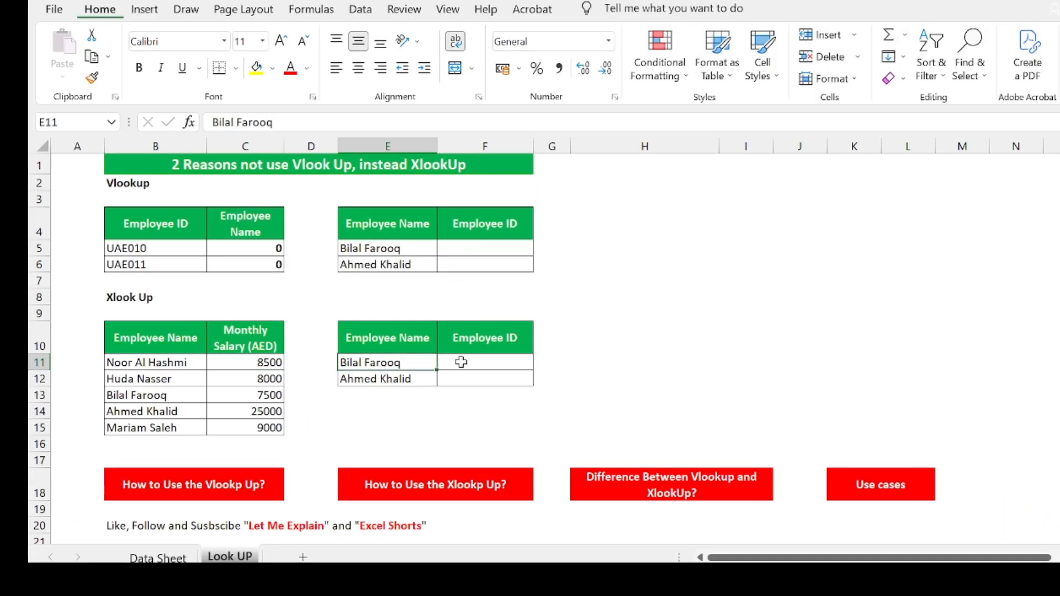
left_click(482, 338)
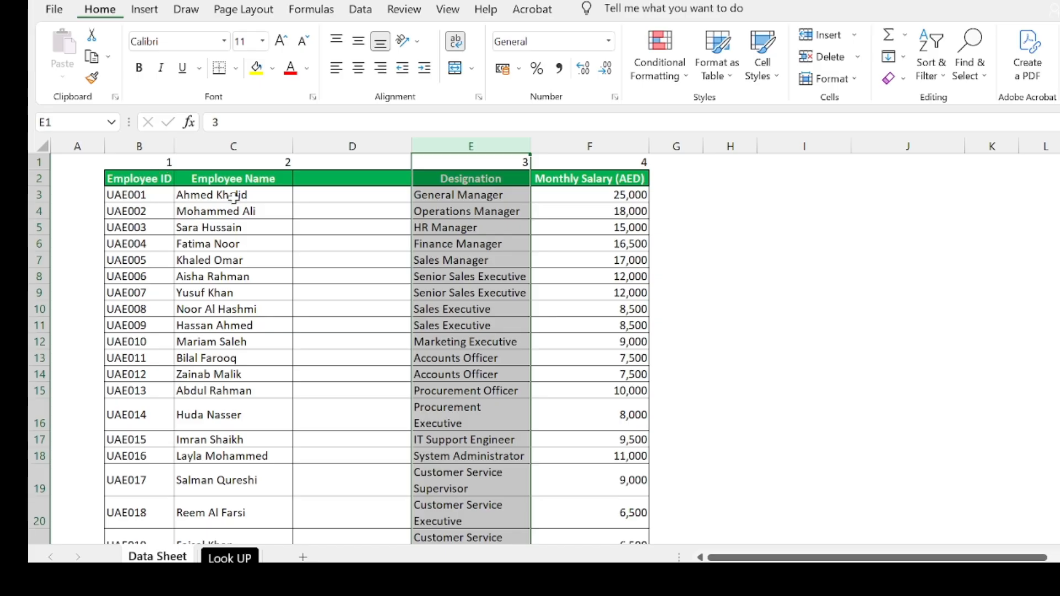
left_click(230, 558)
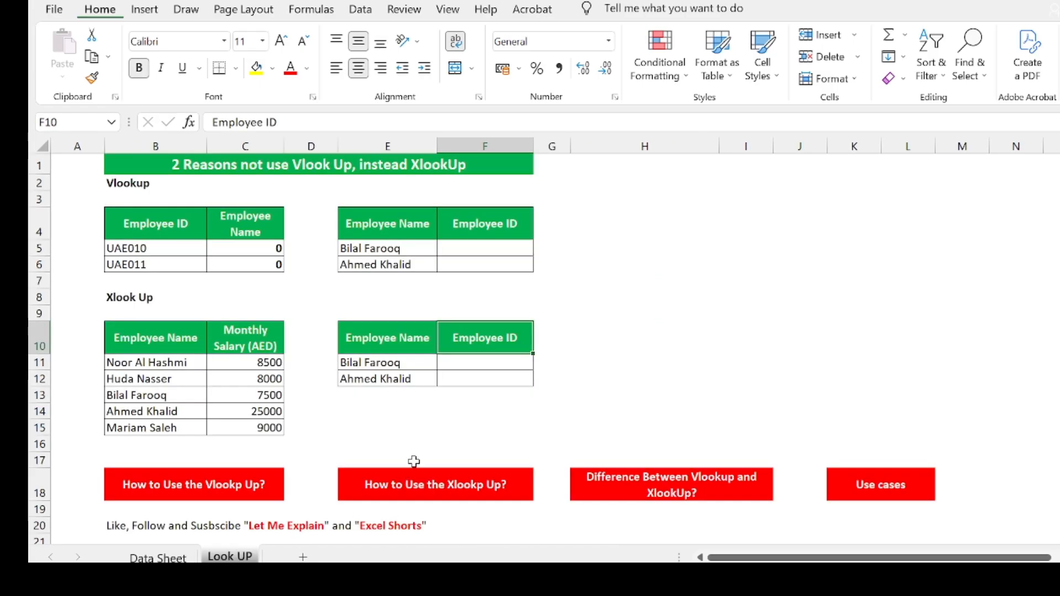
left_click(468, 369)
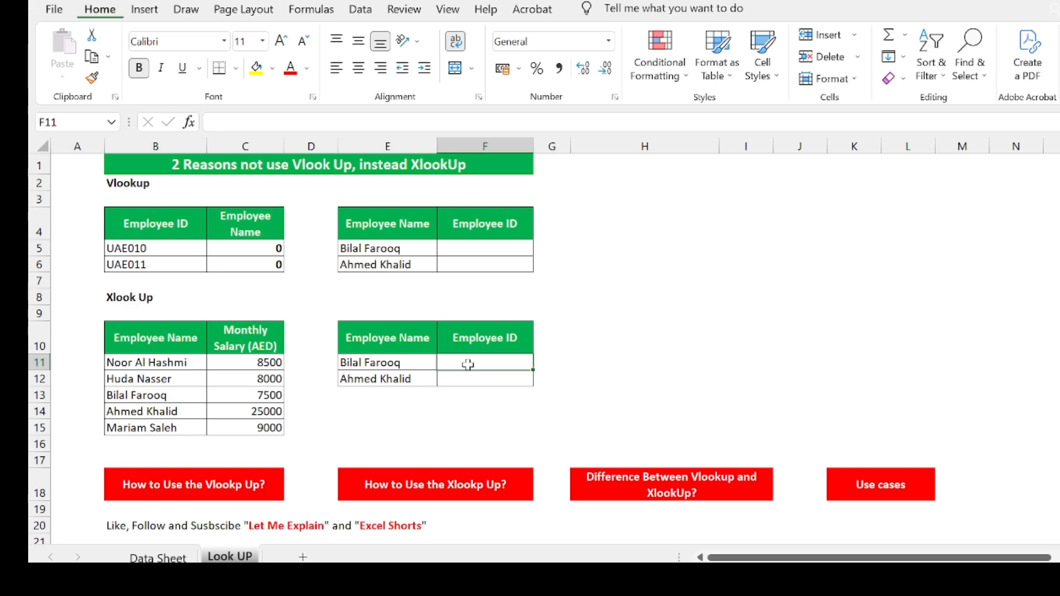
type("=x")
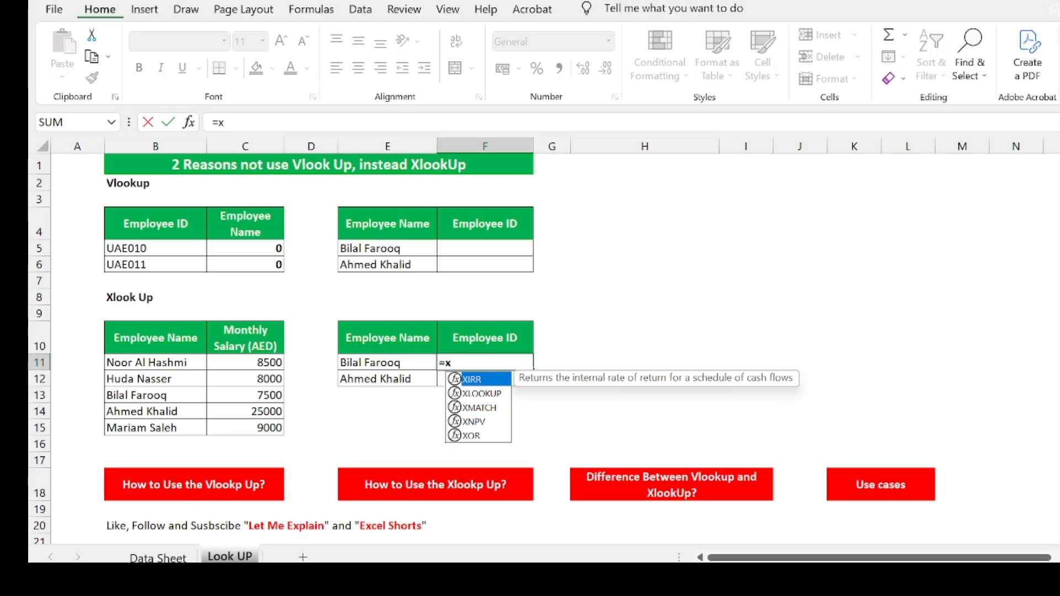
type("lo")
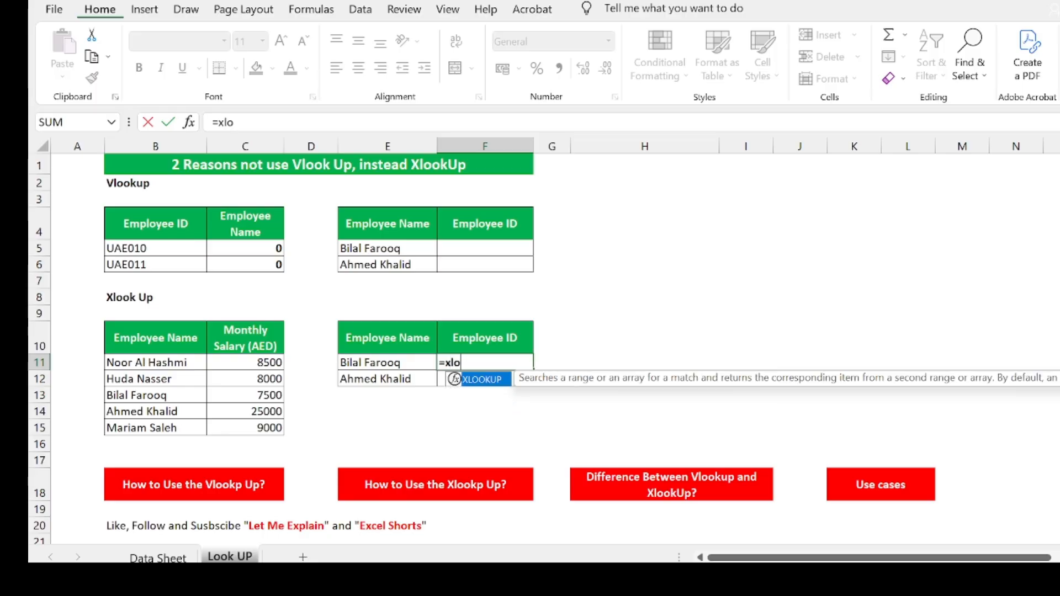
double_click(488, 384)
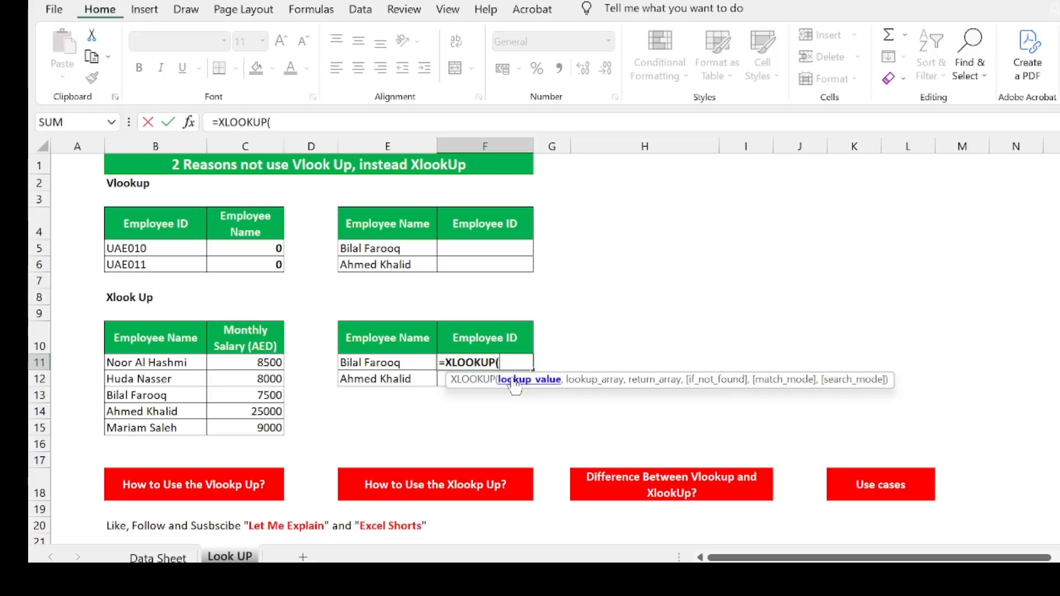
left_click(391, 362)
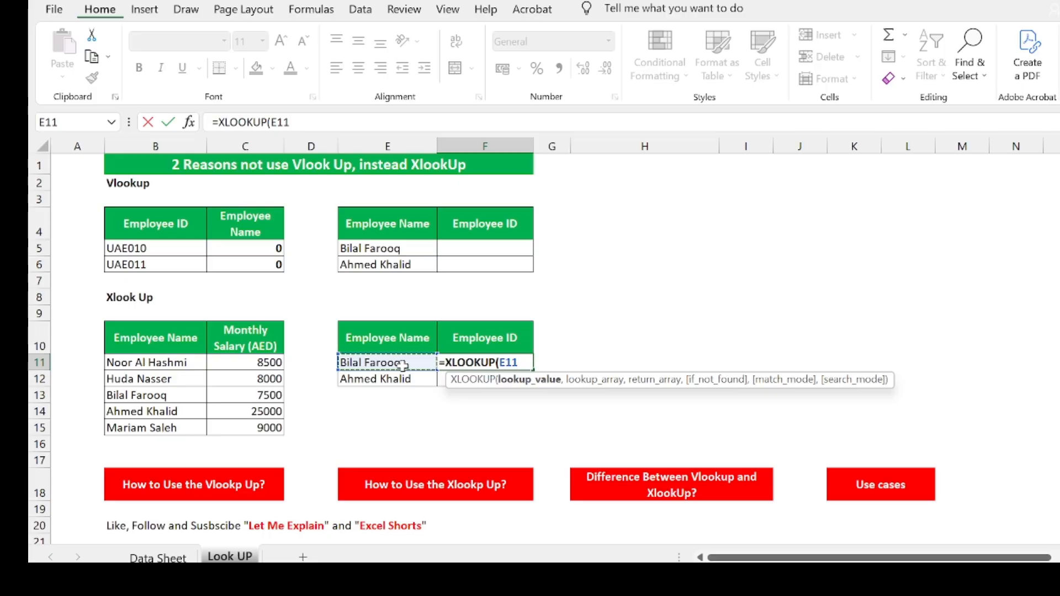
type(",")
left_click(157, 556)
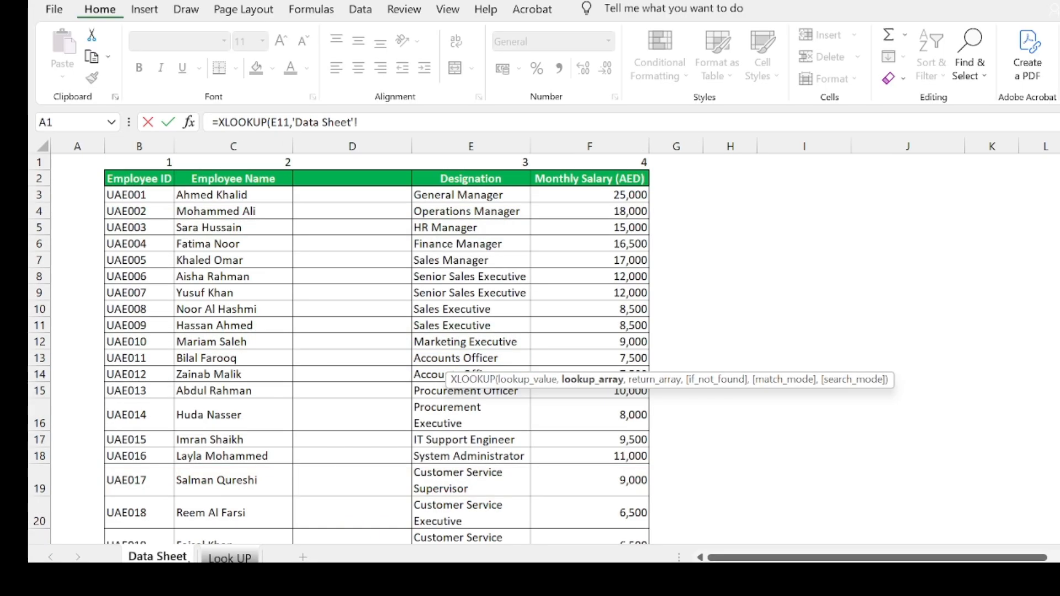
left_click(252, 141)
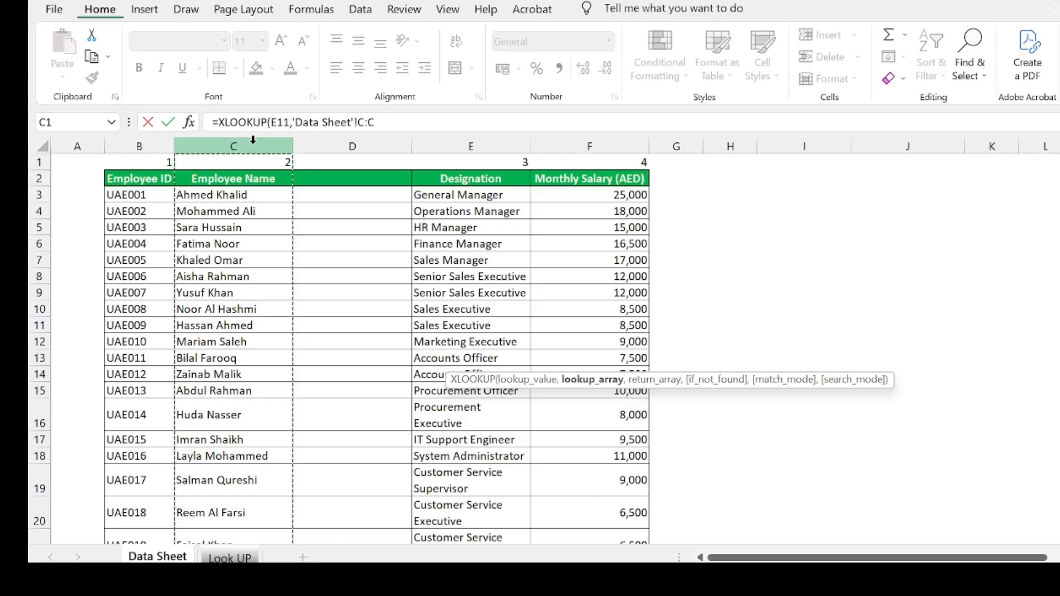
type(",")
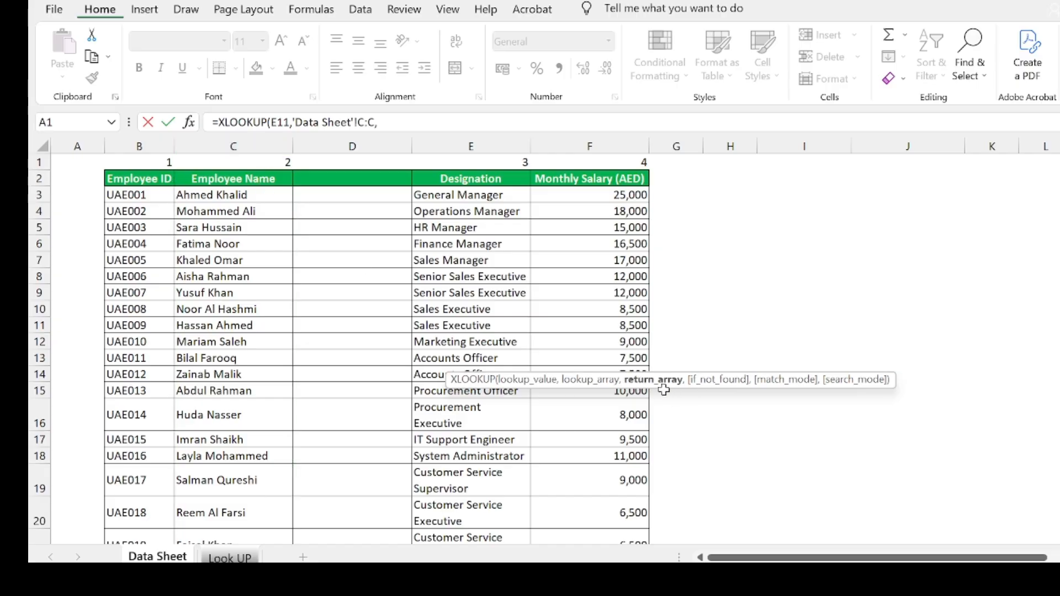
left_click(154, 145)
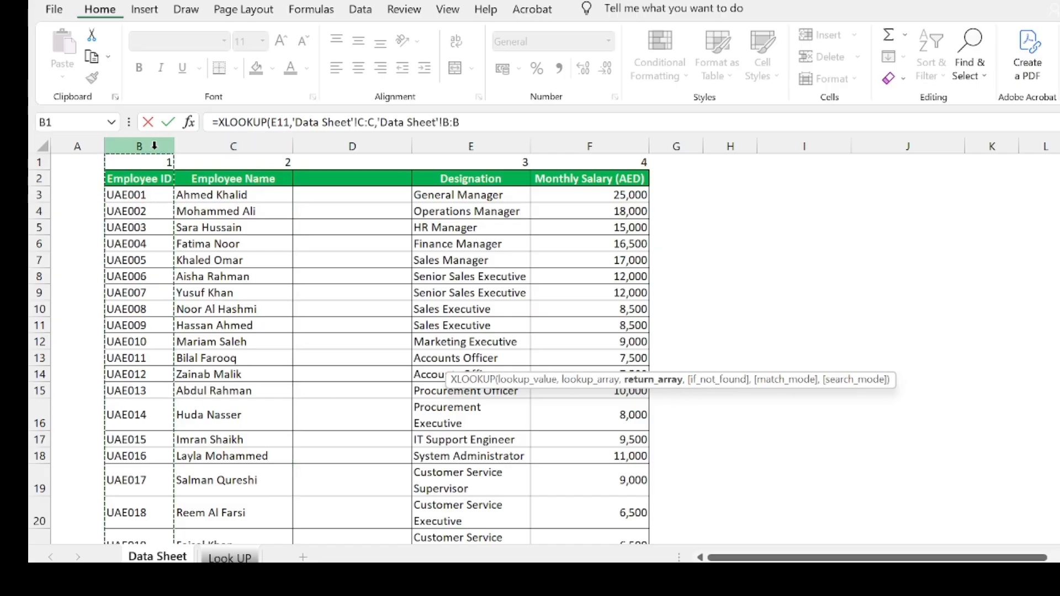
type(",")
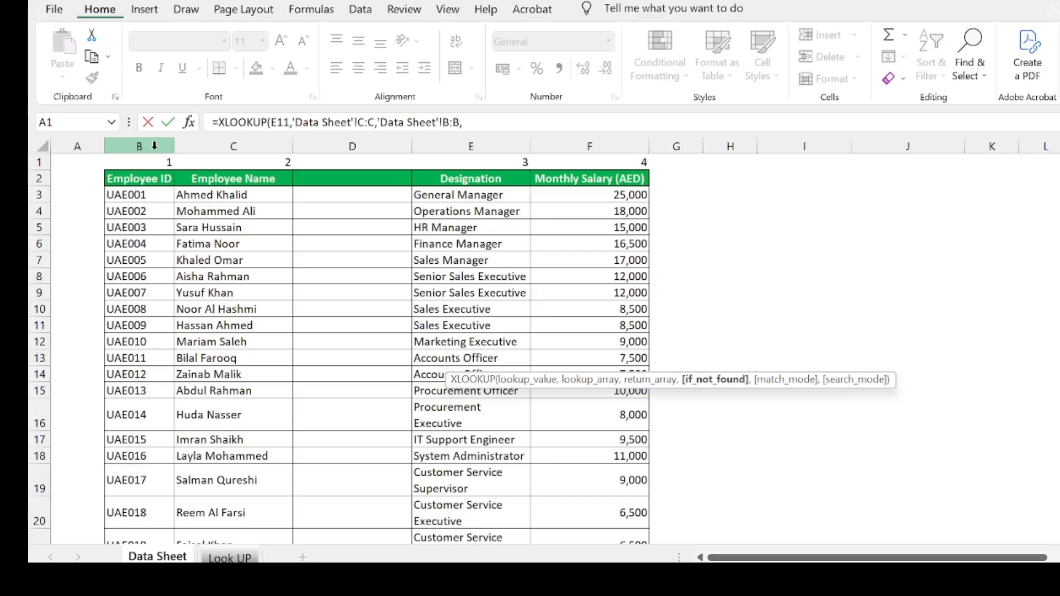
type(",0")
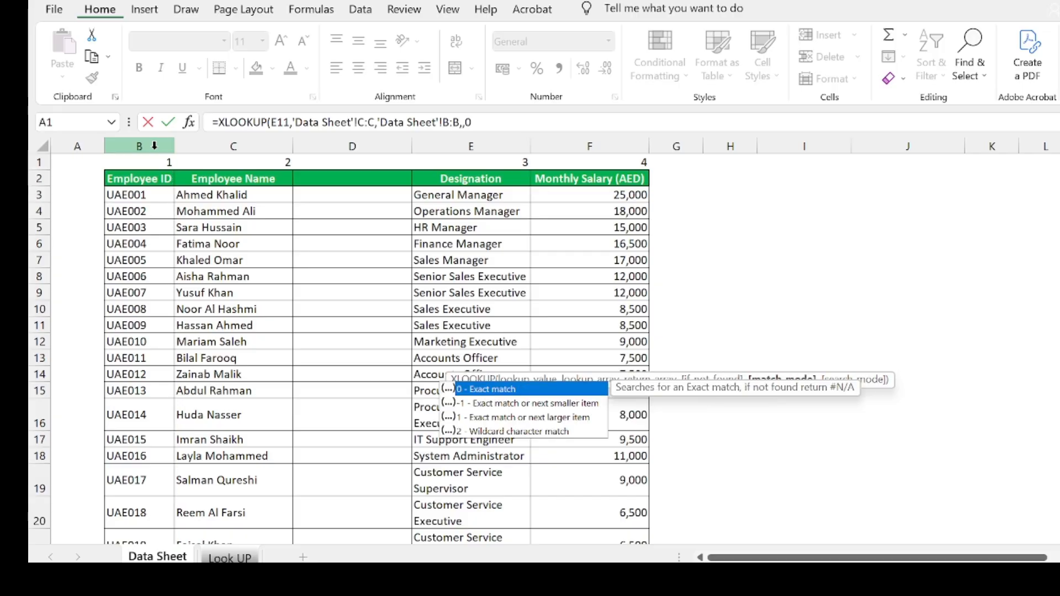
type(")")
key("Return")
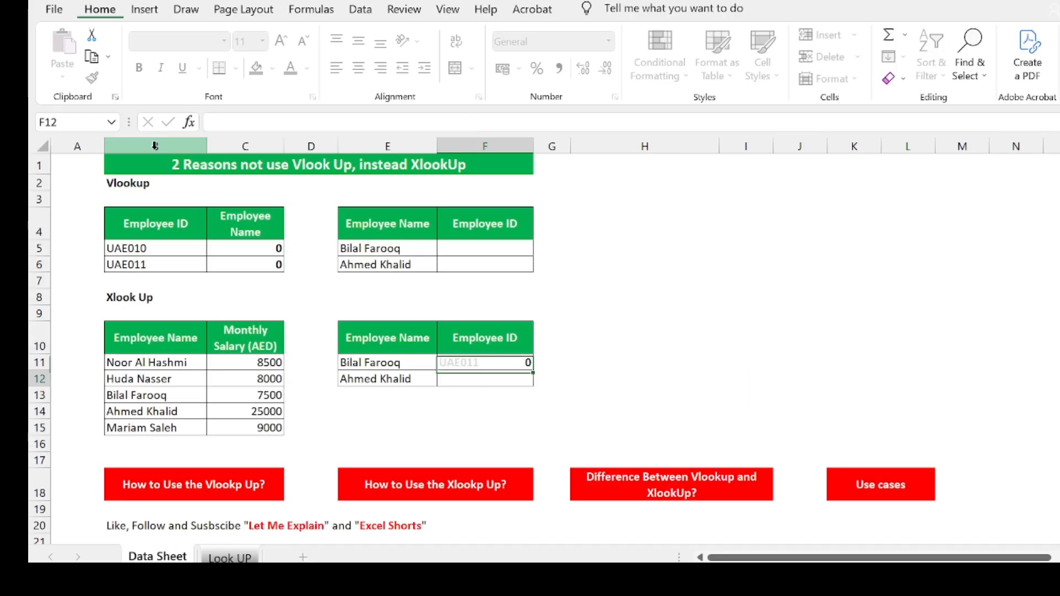
left_click(522, 367)
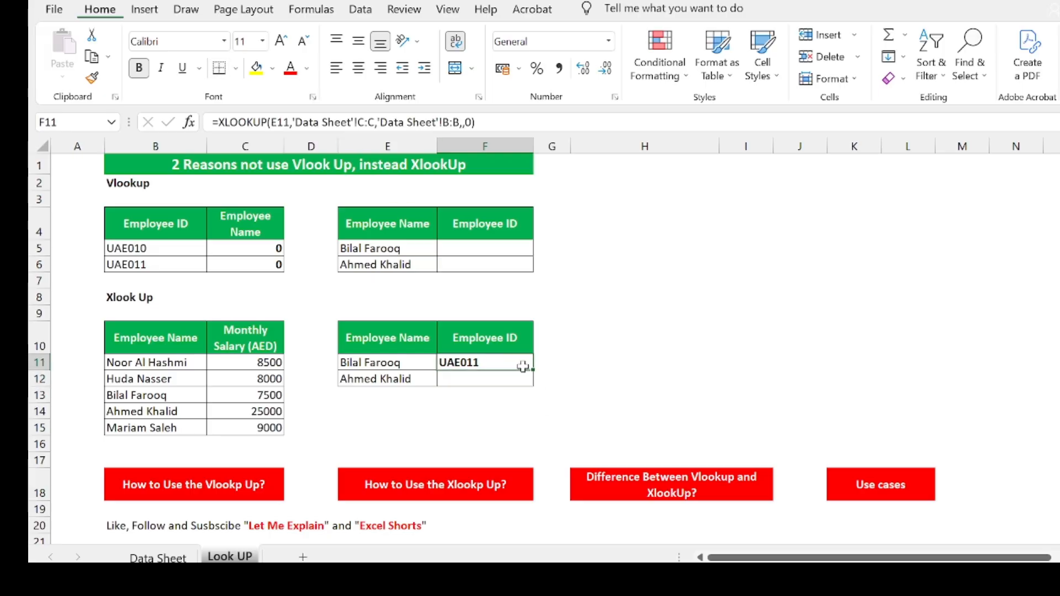
left_click_drag(534, 372, 535, 388)
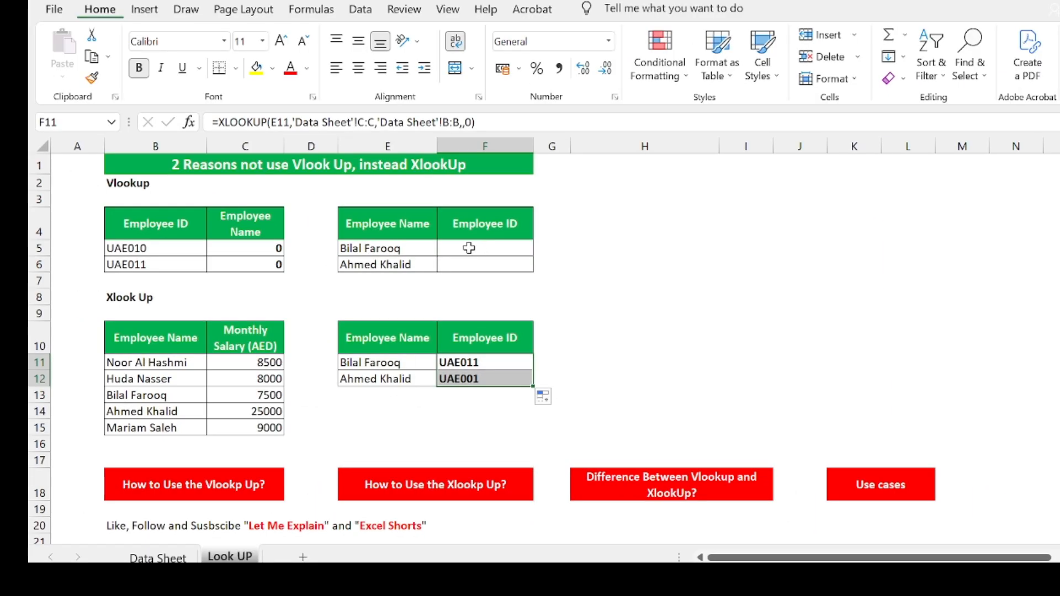
left_click(469, 248)
Start a VLOOKUP in F5 with the employee name in E5 as the lookup value
type("=vl")
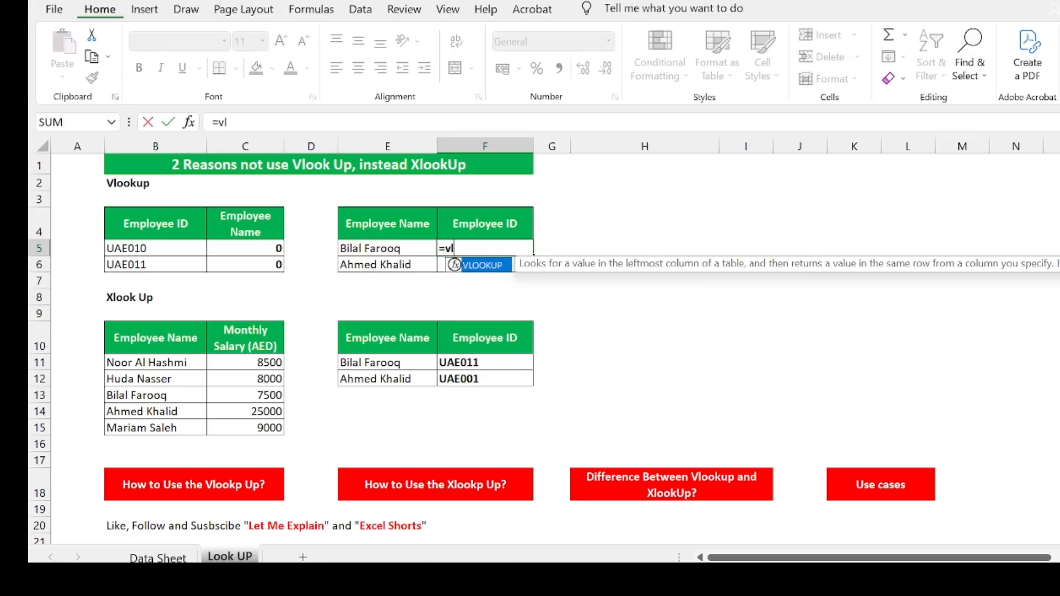
double_click(453, 265)
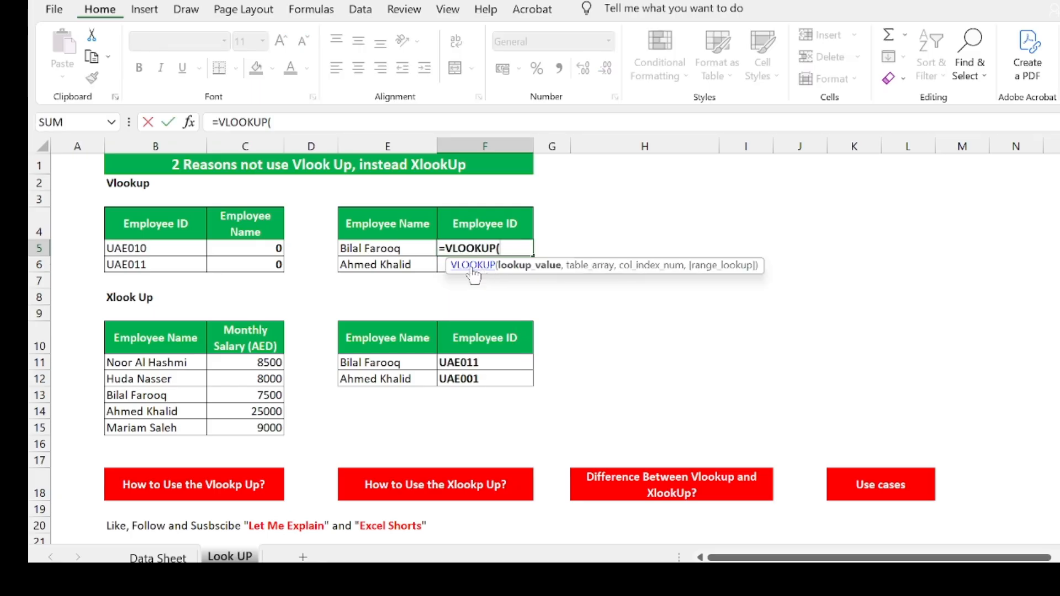
left_click(410, 246)
type(",")
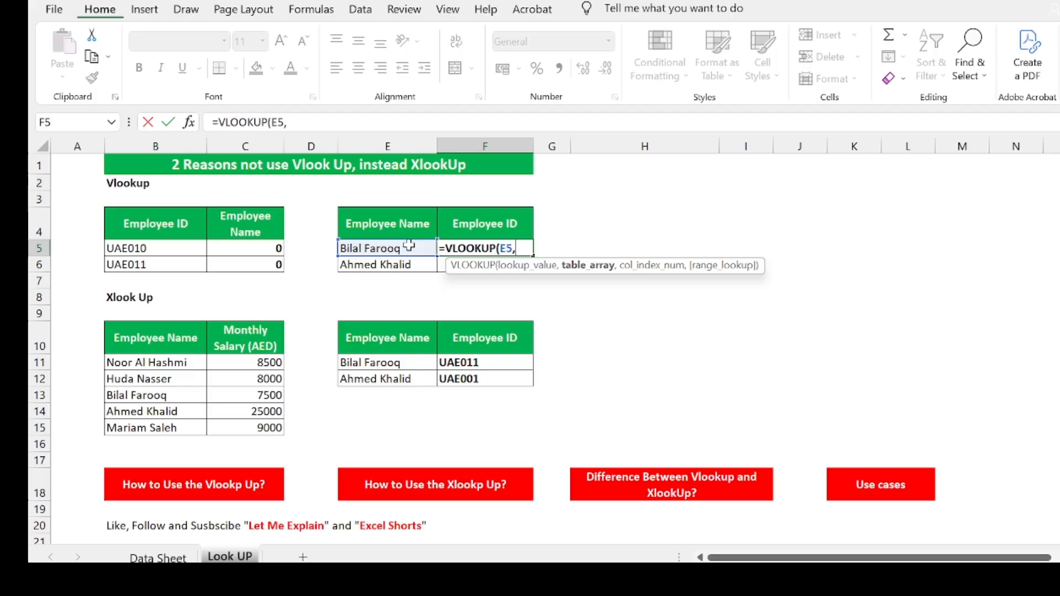
Point the VLOOKUP's table range at column B on the Data Sheet
left_click(158, 557)
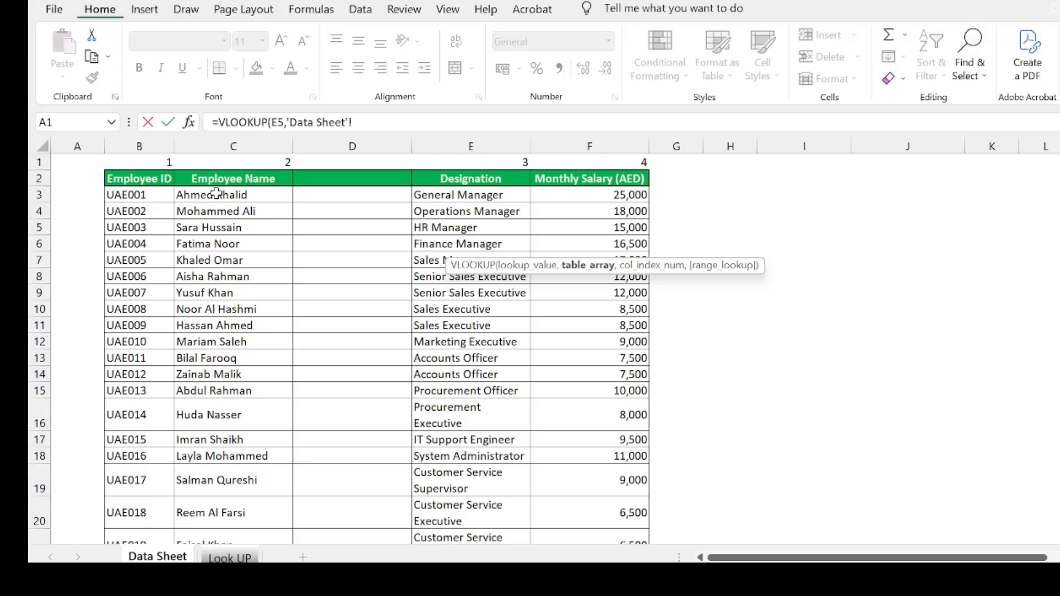
left_click_drag(216, 193, 540, 227)
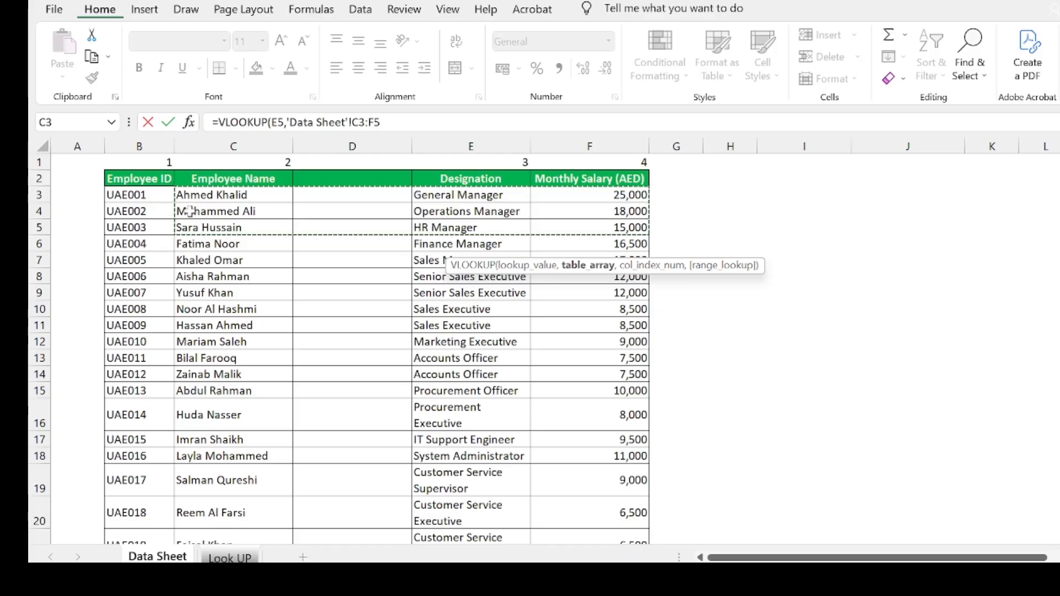
left_click(257, 147)
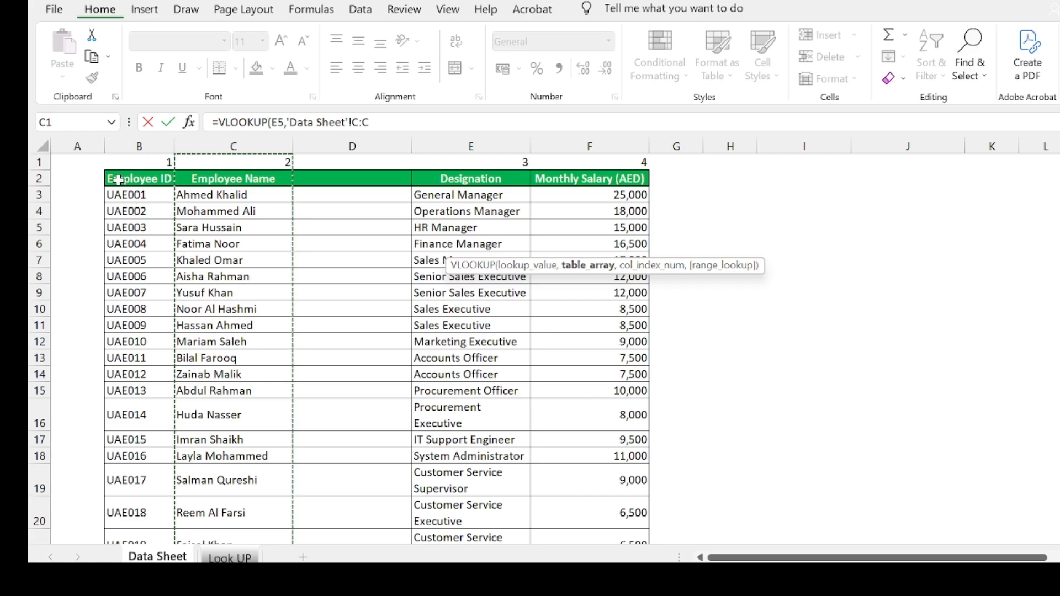
left_click(131, 146)
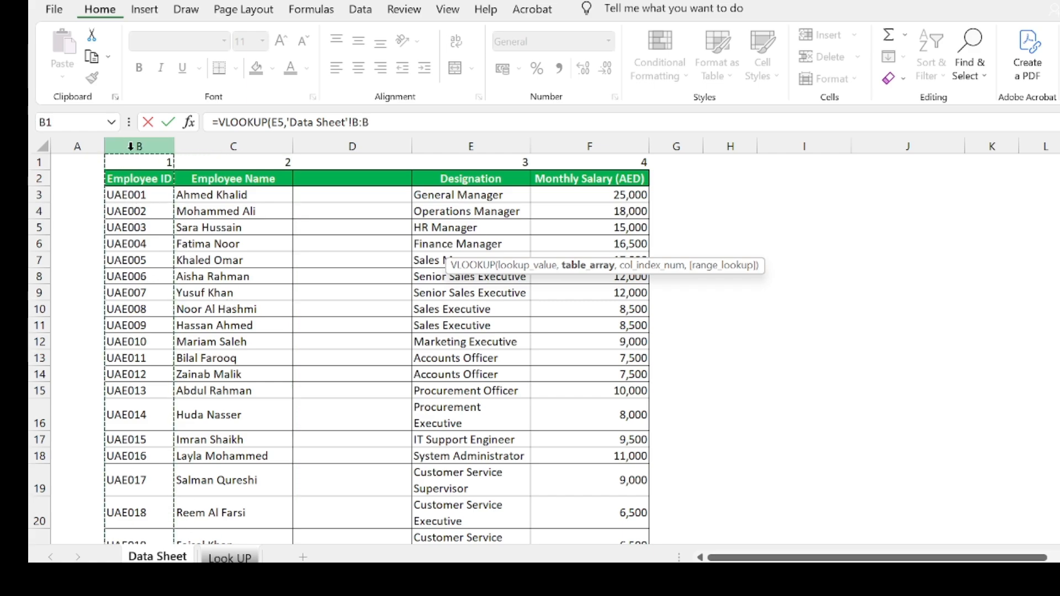
left_click(158, 147)
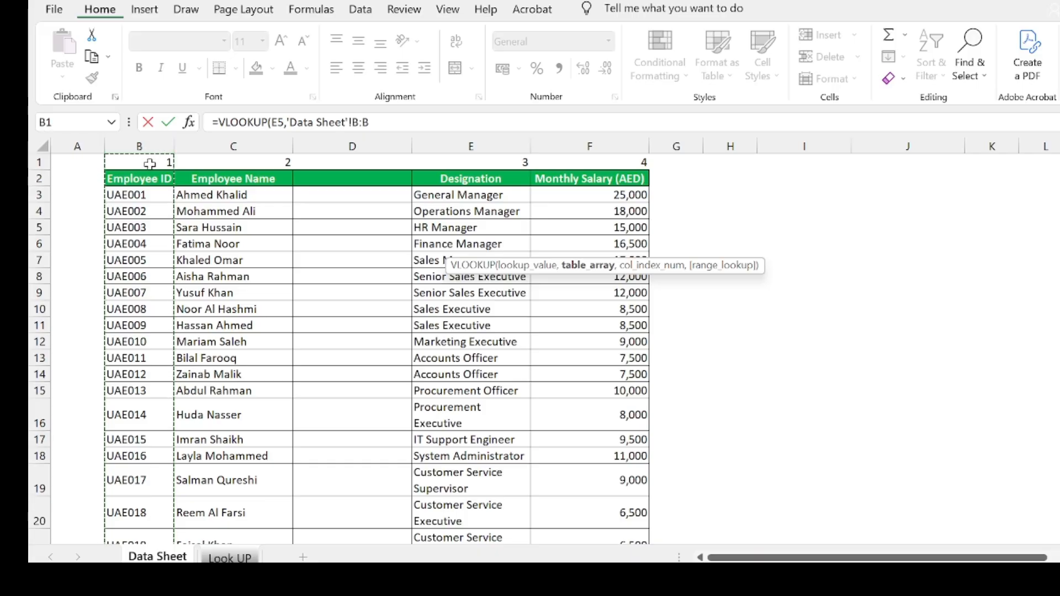
left_click(159, 146)
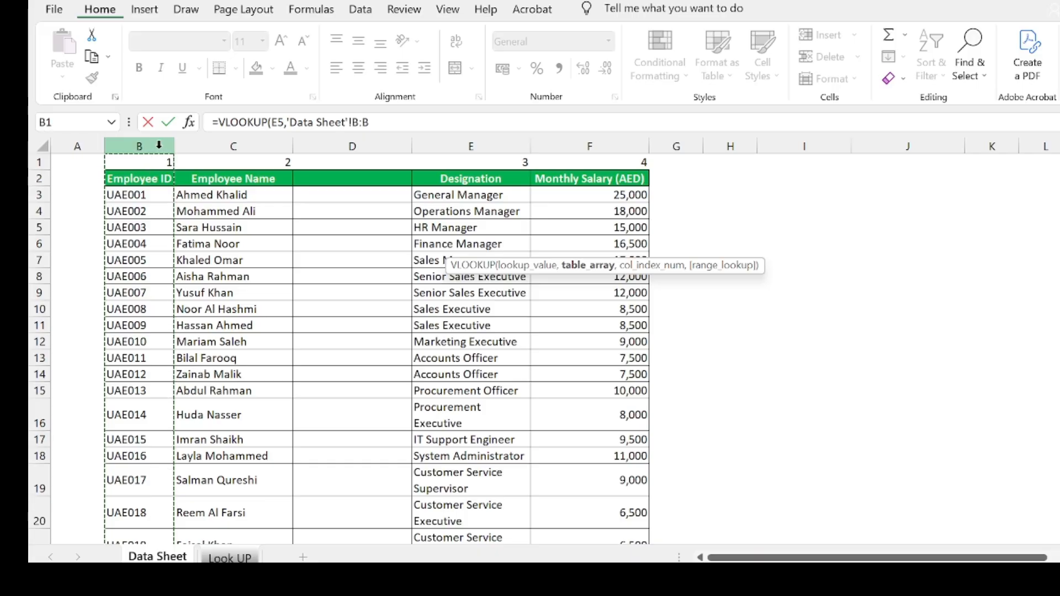
key("F2")
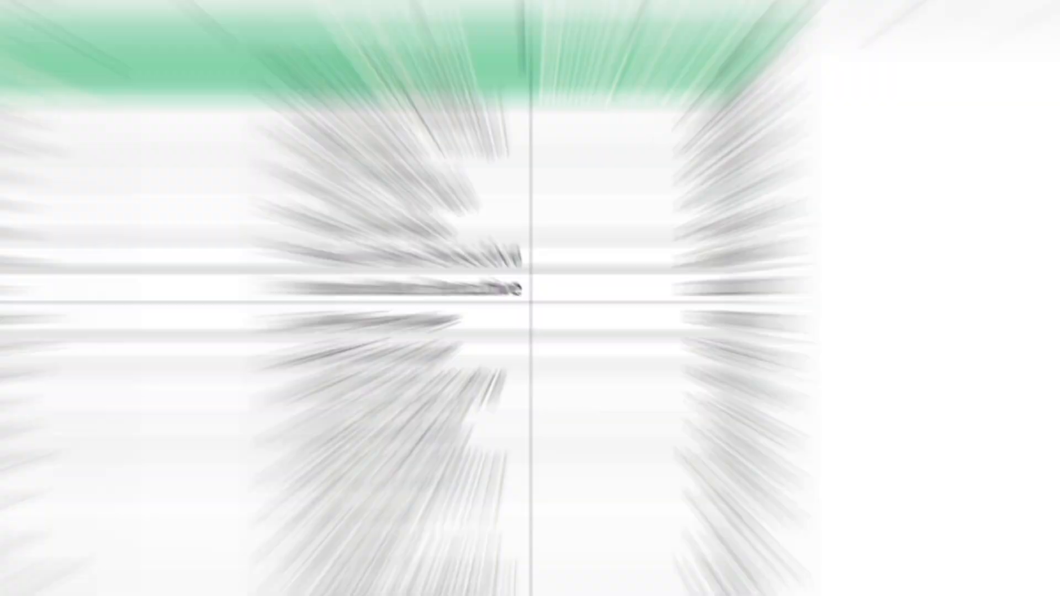
left_click(160, 194)
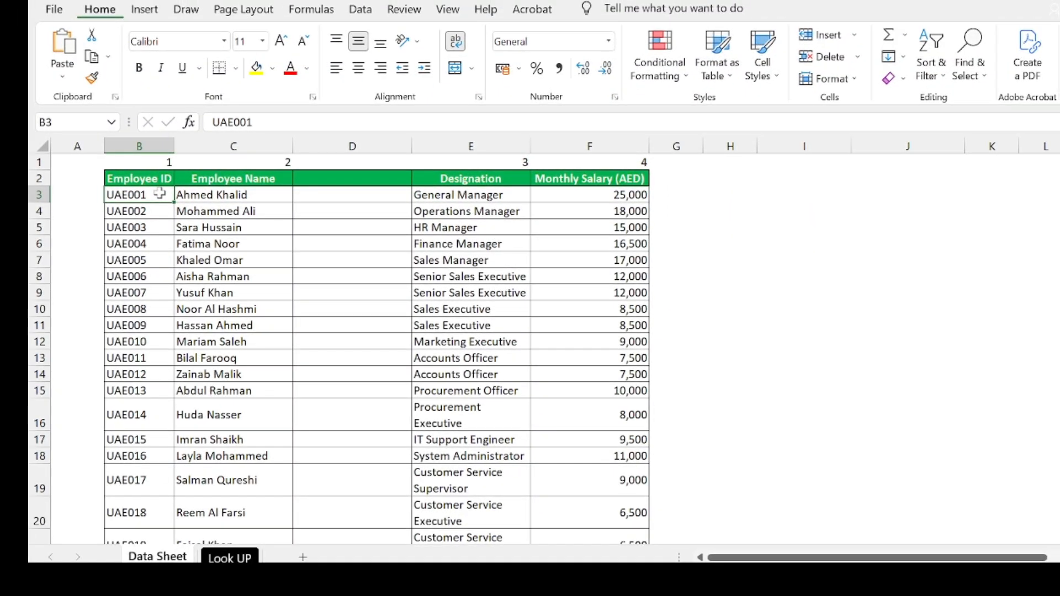